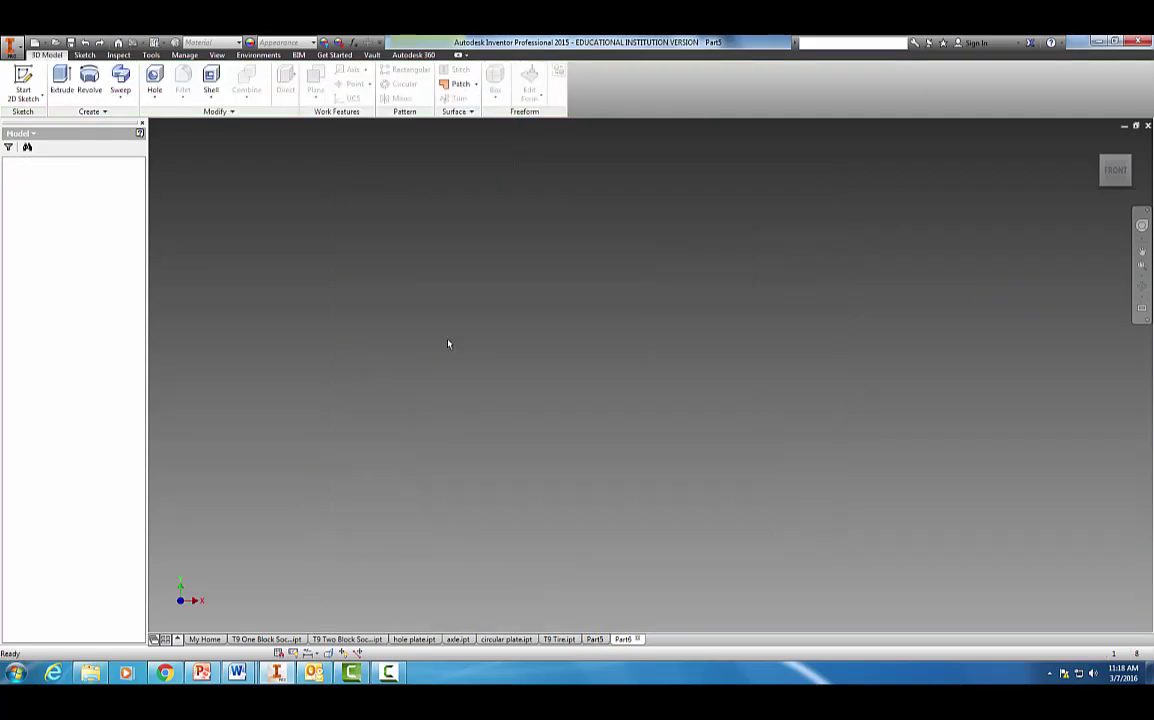
- Start a 2D sketch on the front (XY) plane and draw a 1.65 in diameter circle centered on the origin
left_click(23, 83)
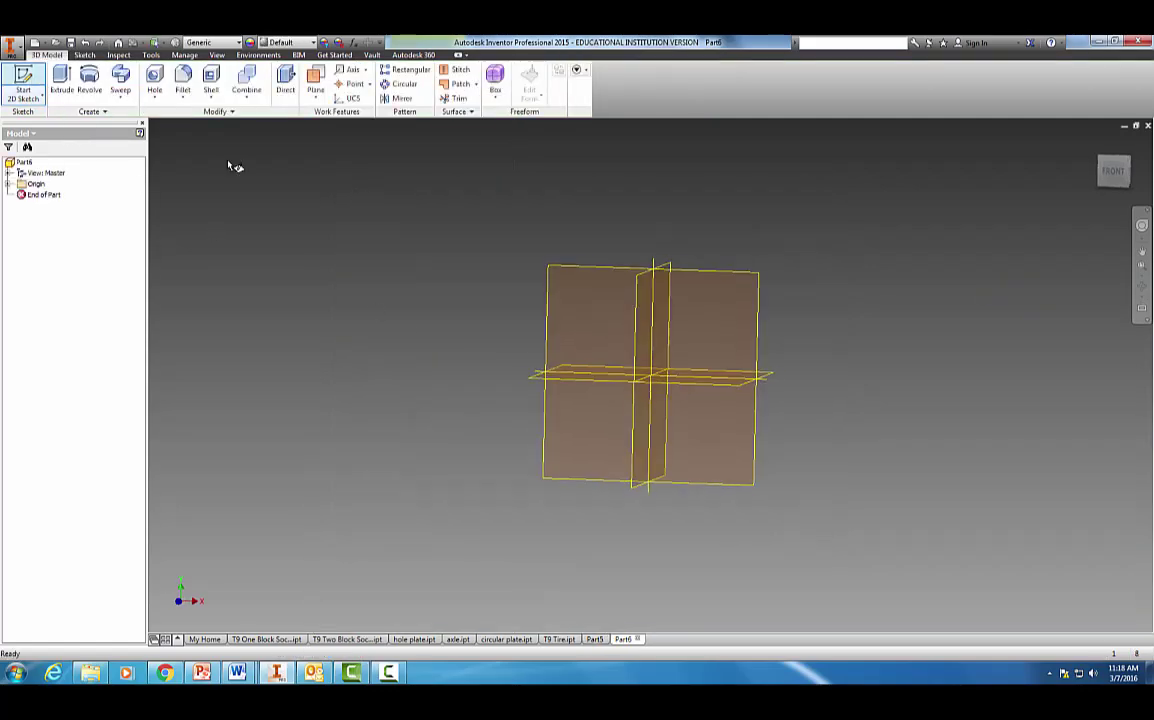
left_click(705, 316)
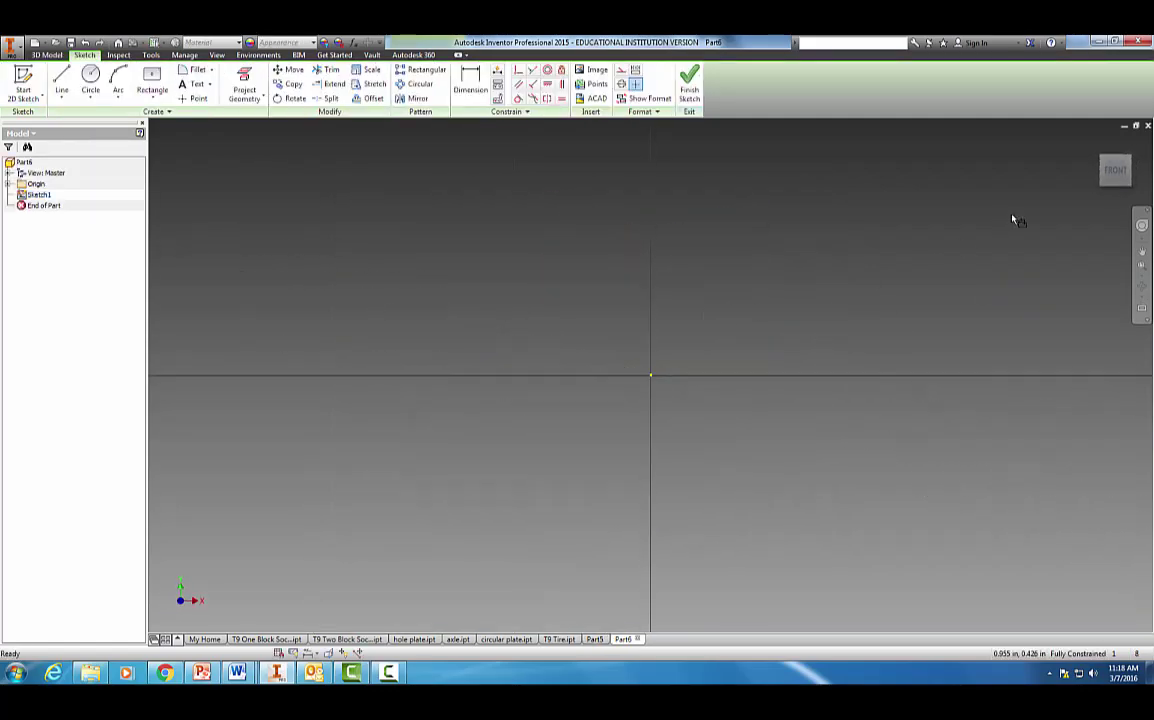
left_click(90, 80)
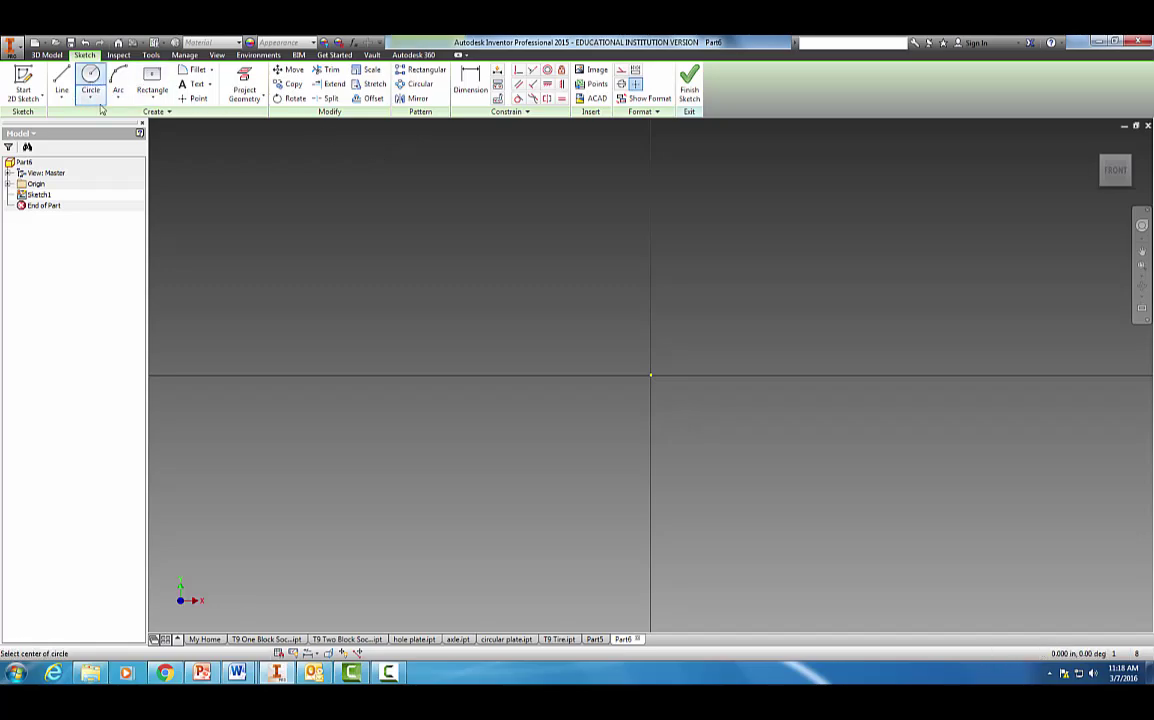
left_click(650, 375)
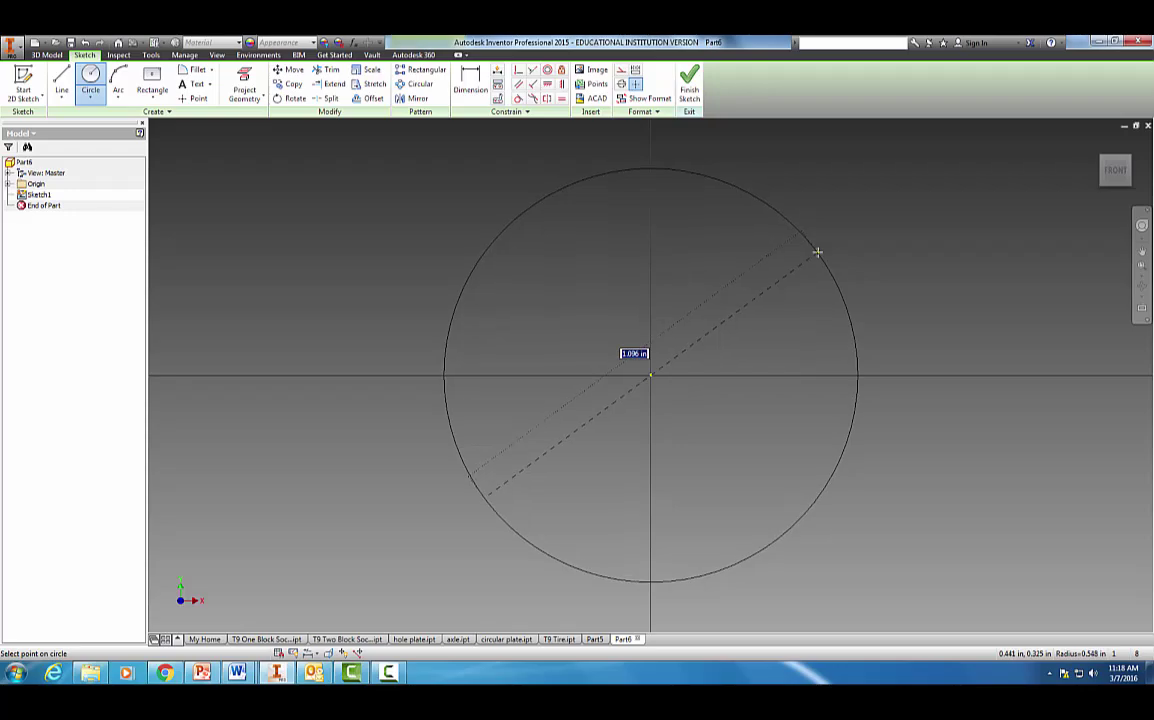
type("1.65")
key("Return")
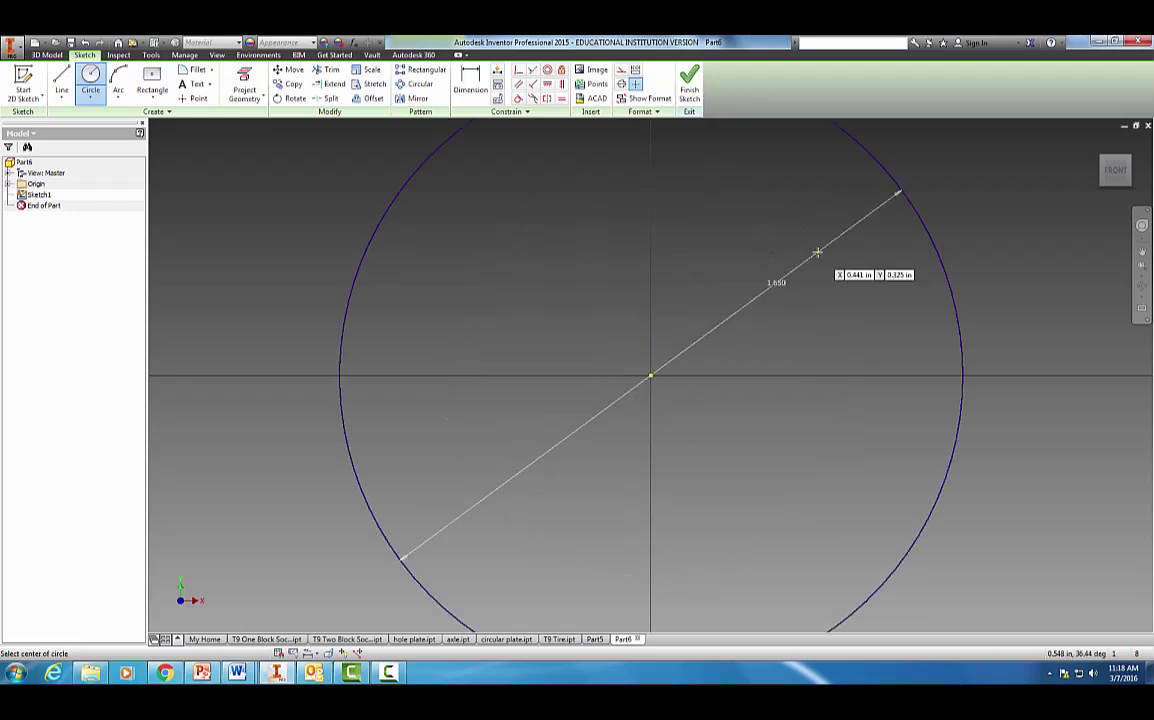
key("Escape")
scroll(927, 259, "down", 2)
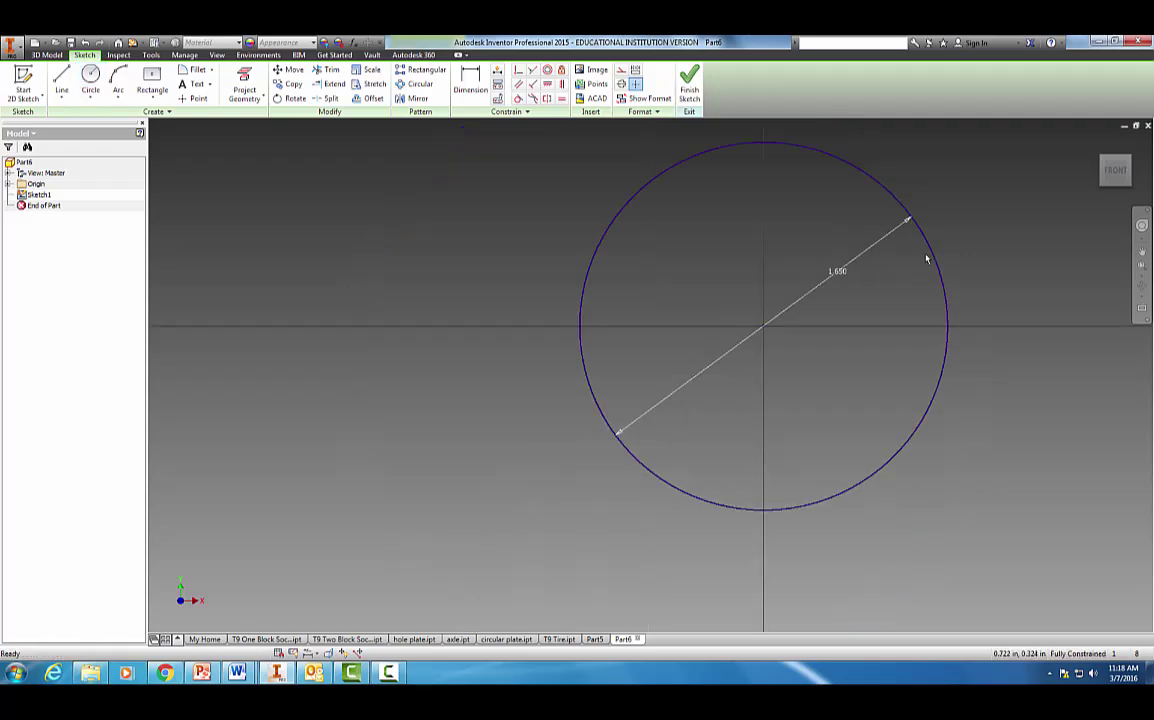
middle_click_drag(987, 240, 764, 301)
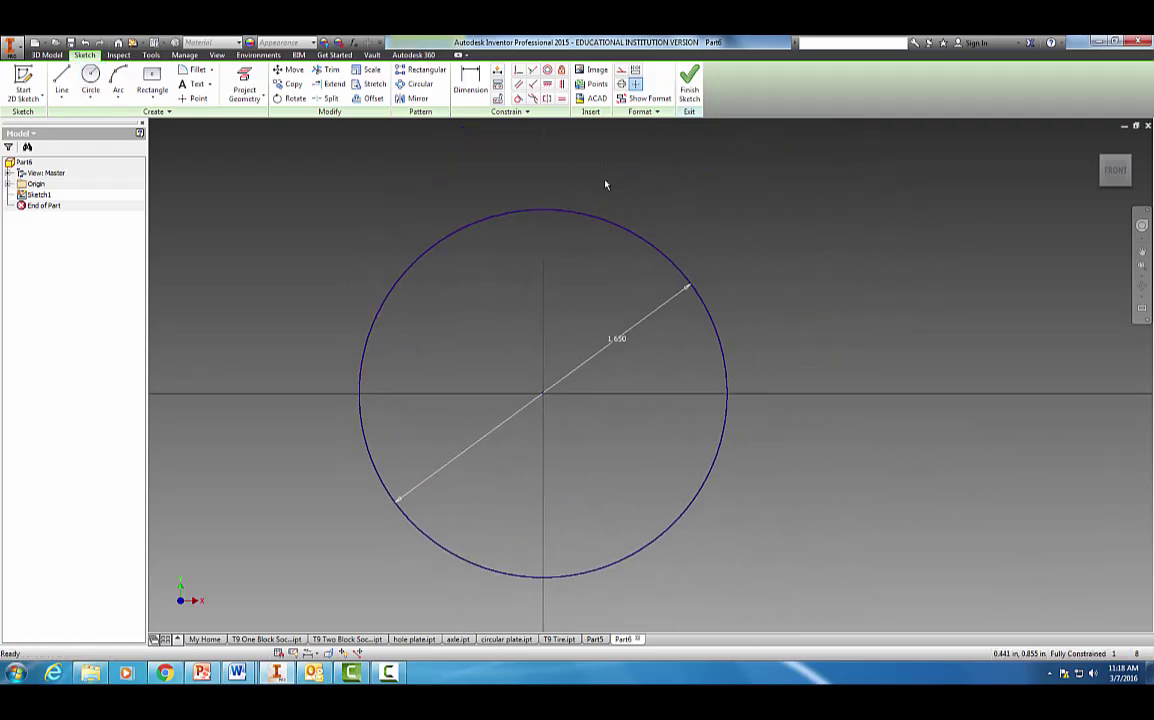
- Offset the 1.65 in circle inward by 0.1 in to form the inner wall of the ring
left_click(366, 101)
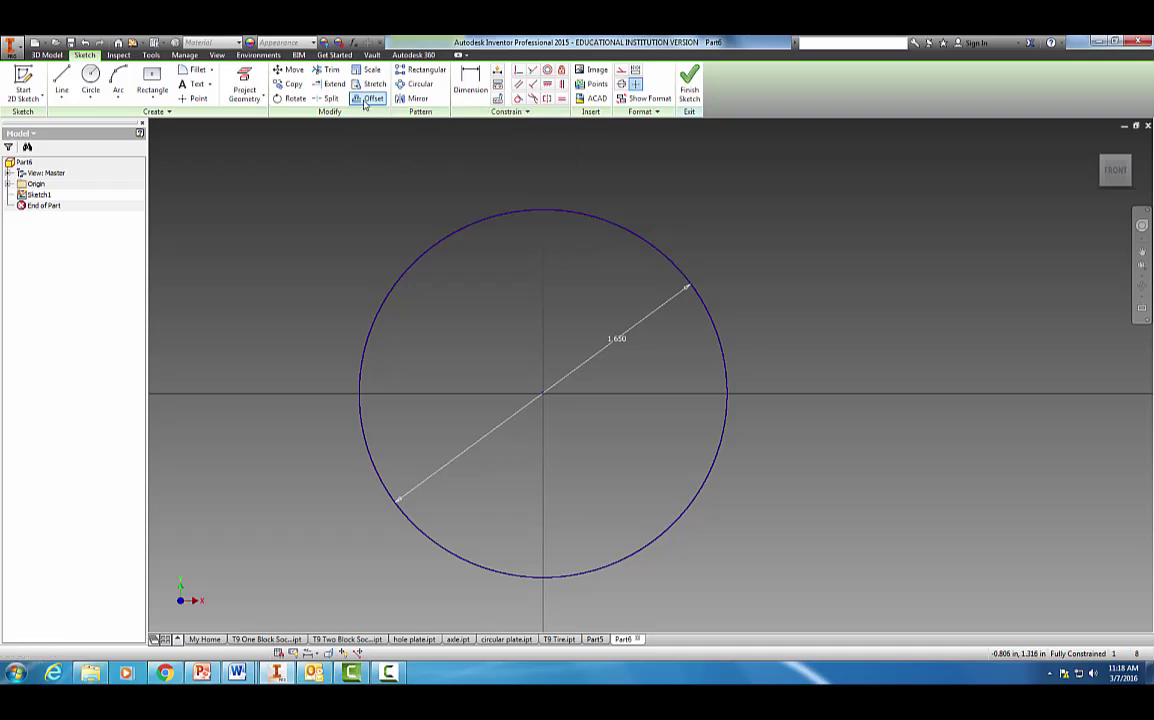
left_click(650, 247)
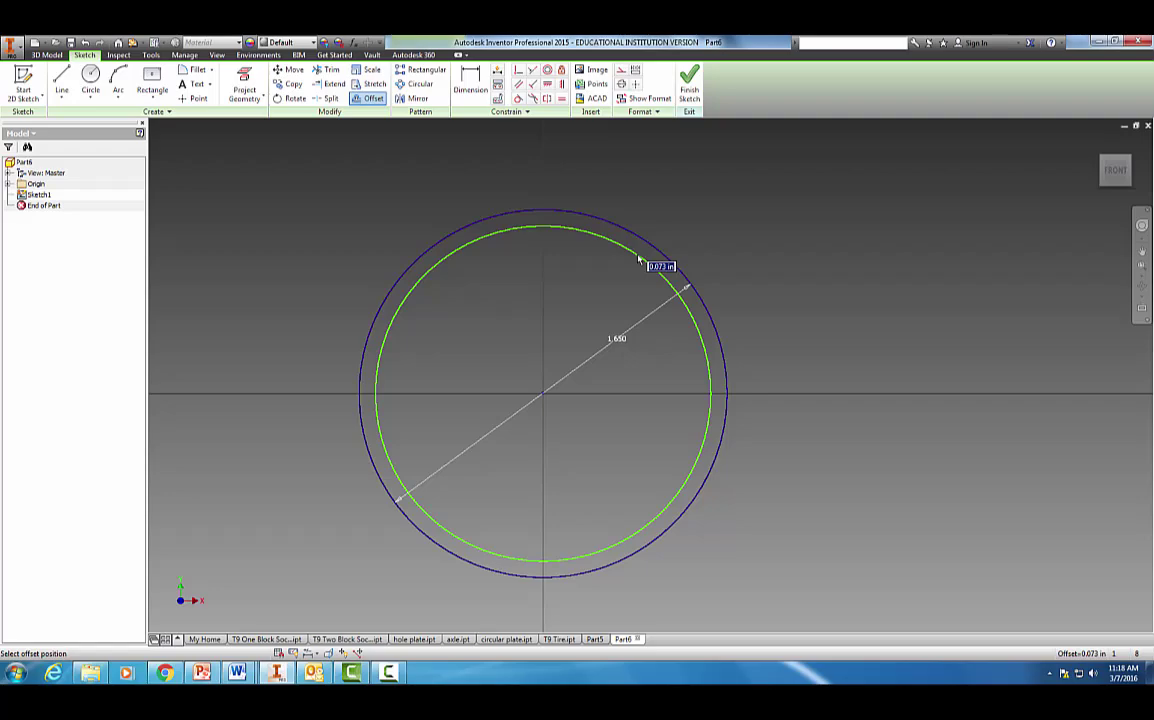
type("1")
key("Return")
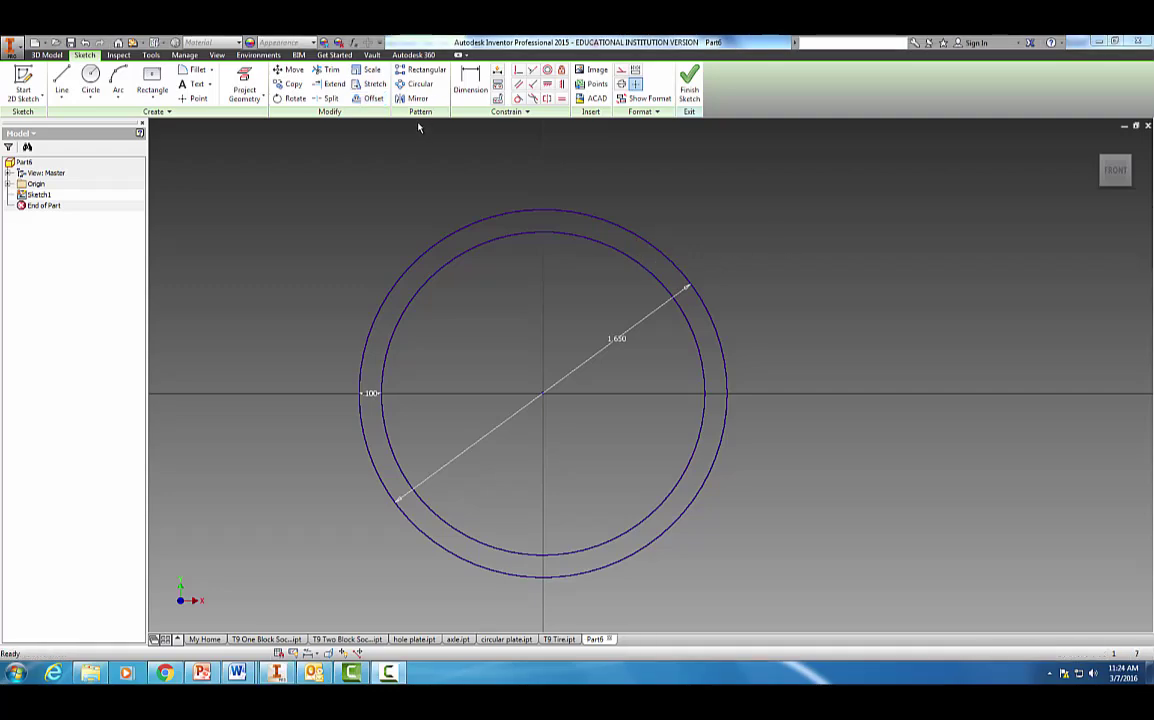
- Offset the inner circle inward by a further 0.03 in to create a third concentric circle for the rib height
left_click(369, 100)
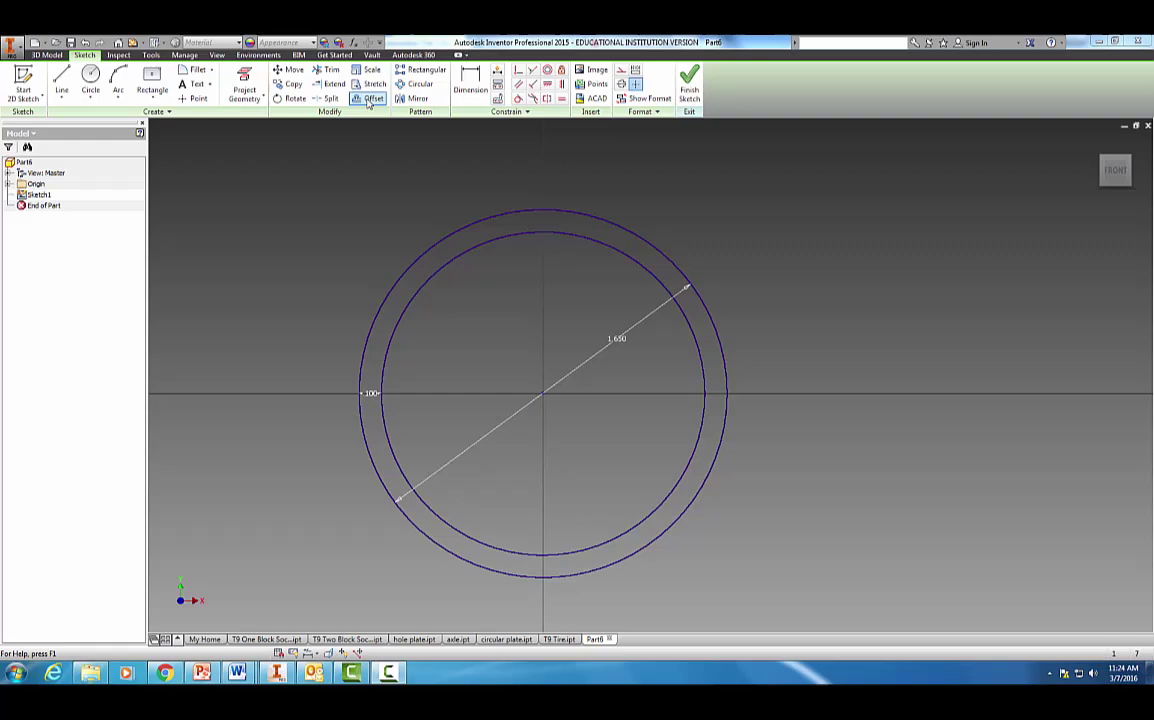
left_click(453, 264)
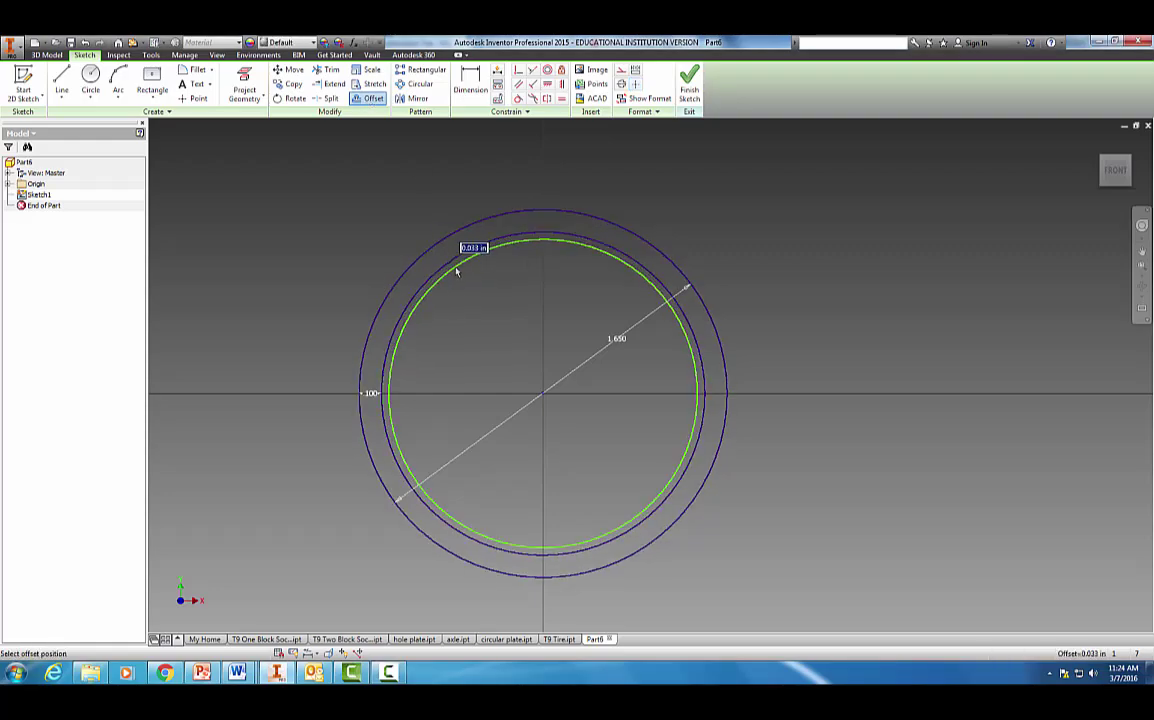
type("0.03")
key("Return")
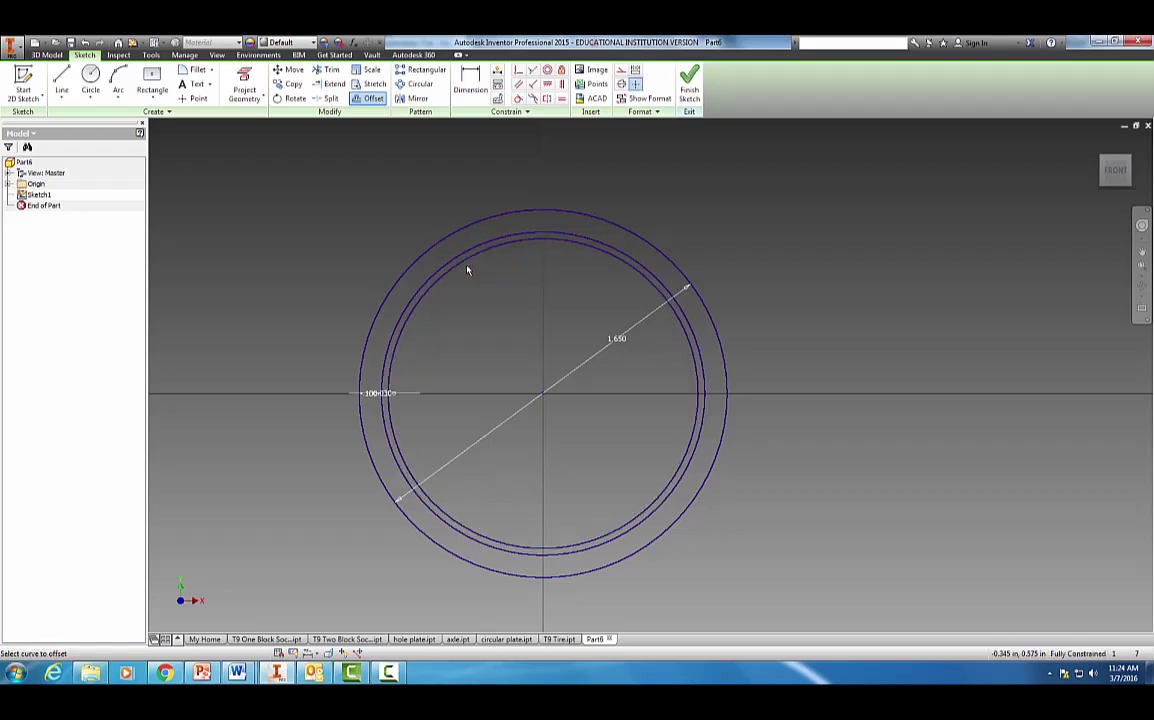
key("Escape")
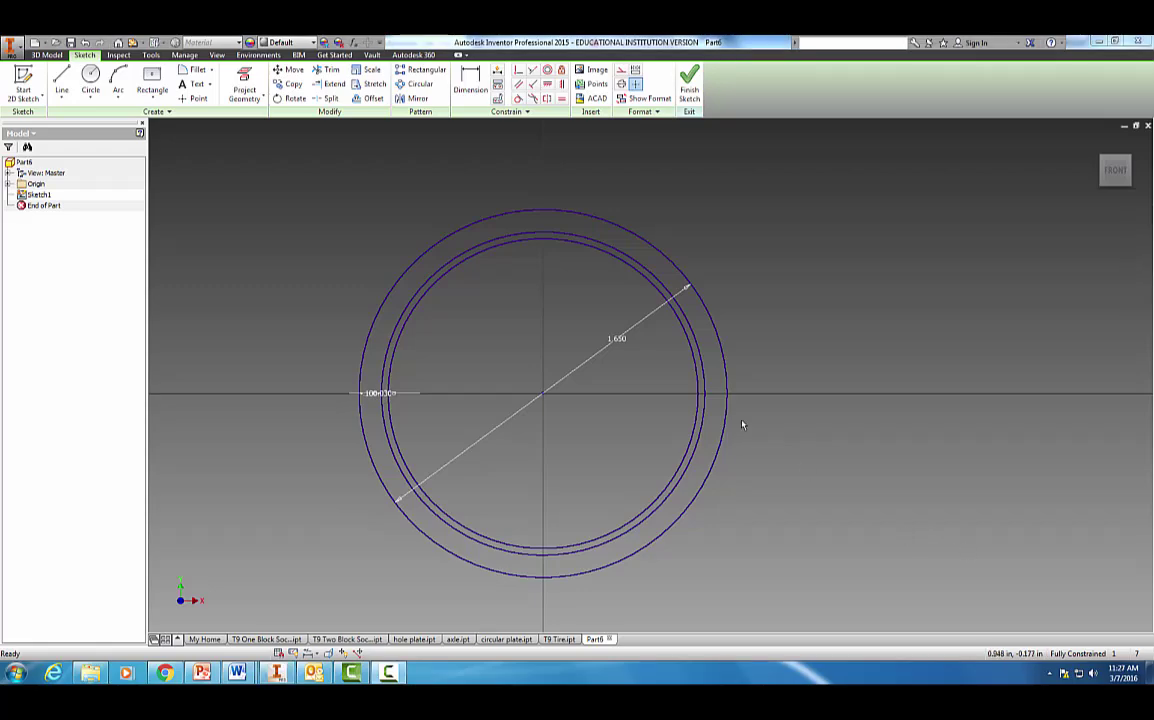
- Draw a closed triangle from the origin to a horizontal line above the outer circle, about 0.3 in wide and 0.92 in tall
left_click(61, 80)
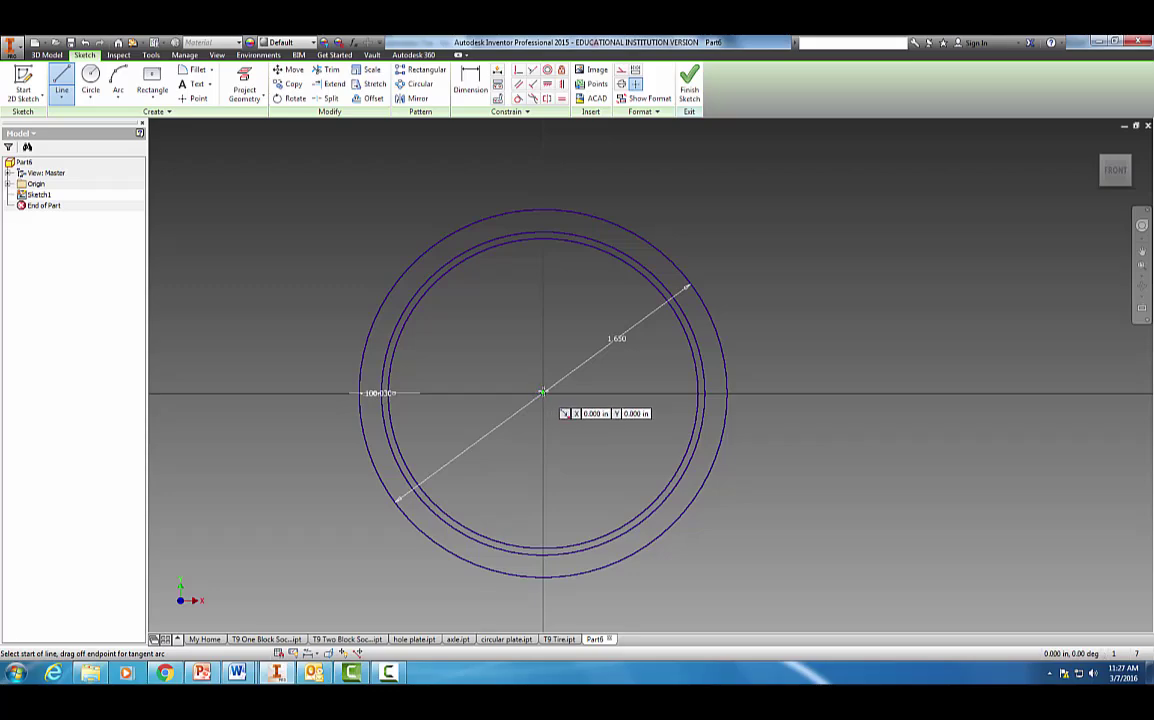
left_click(542, 392)
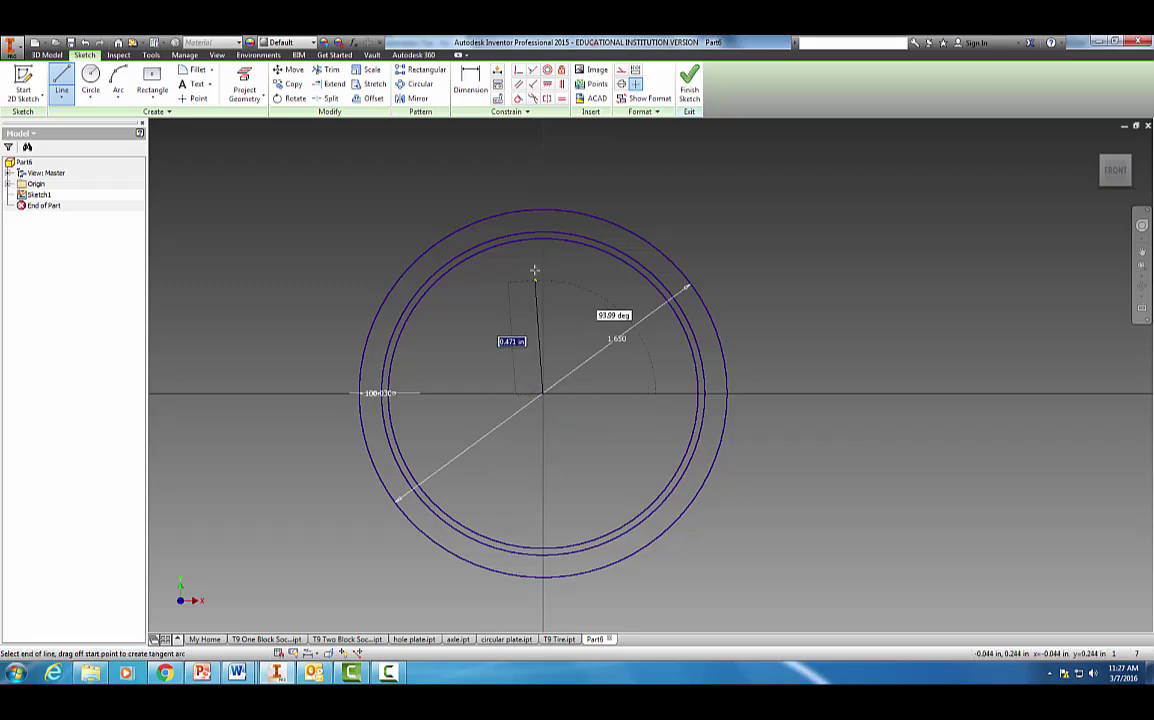
left_click(510, 187)
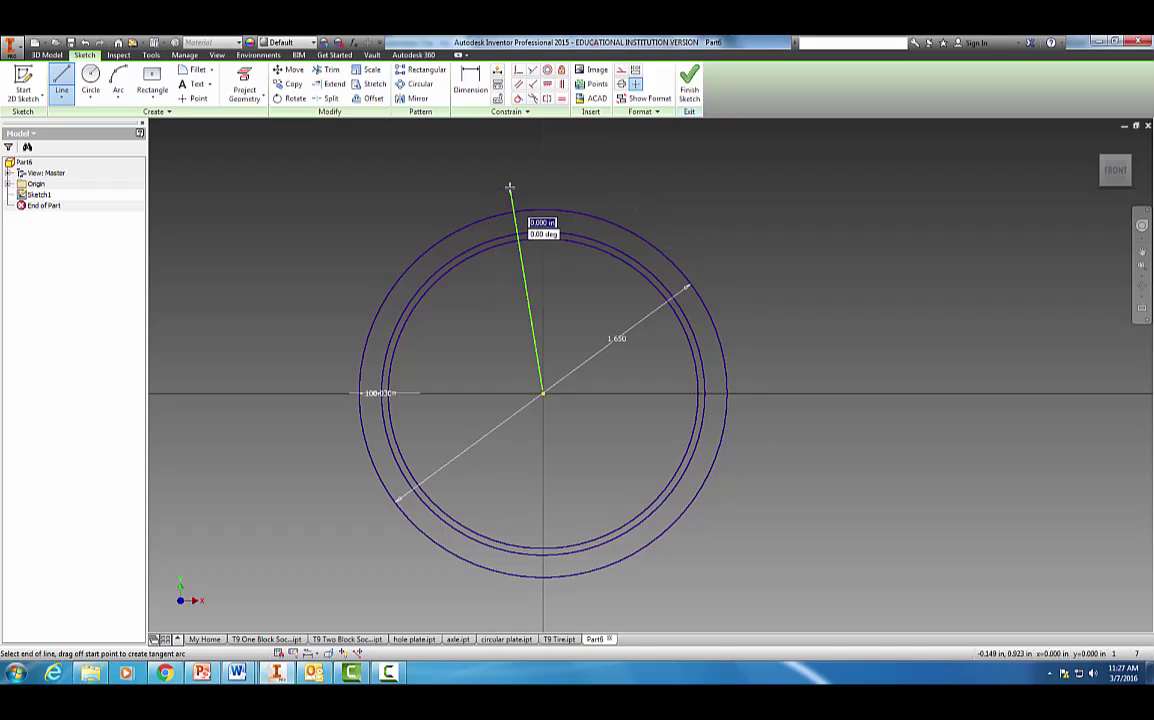
left_click(576, 188)
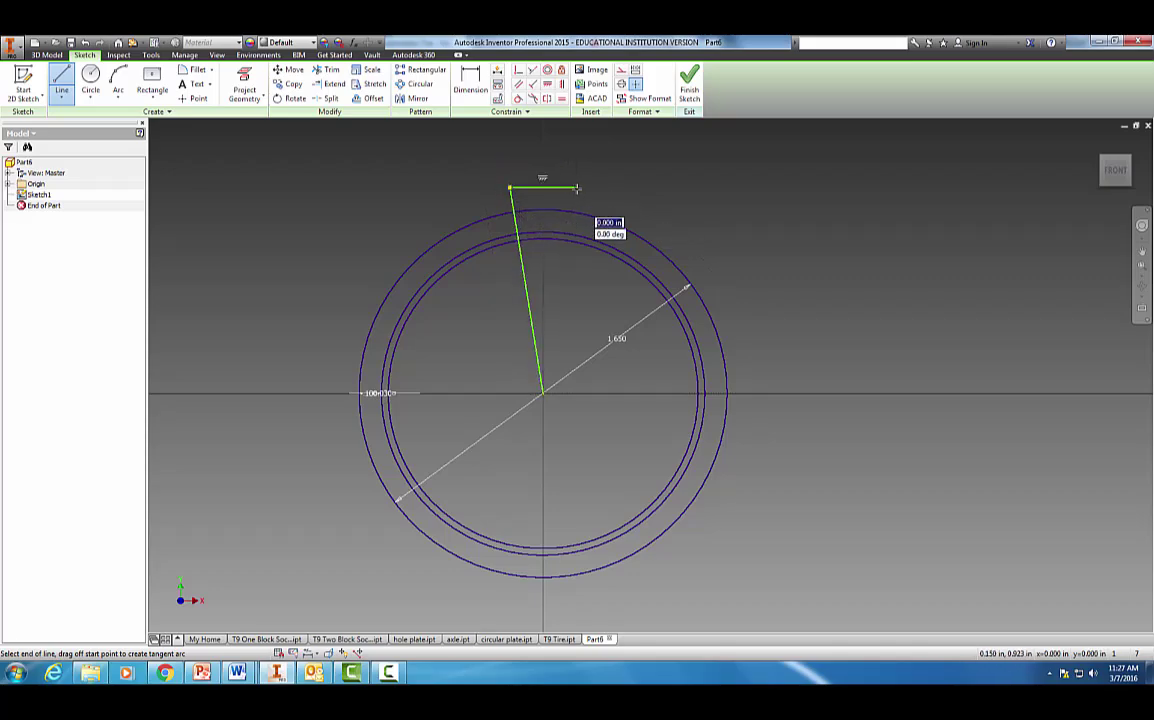
left_click(543, 393)
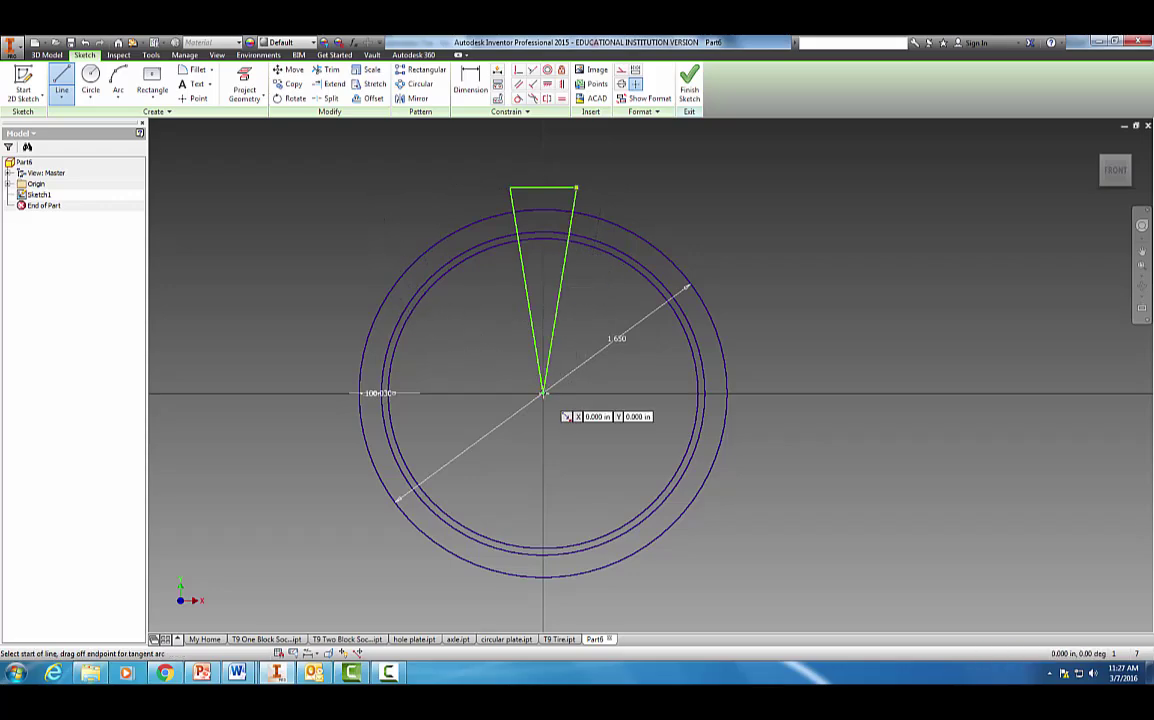
key("Escape")
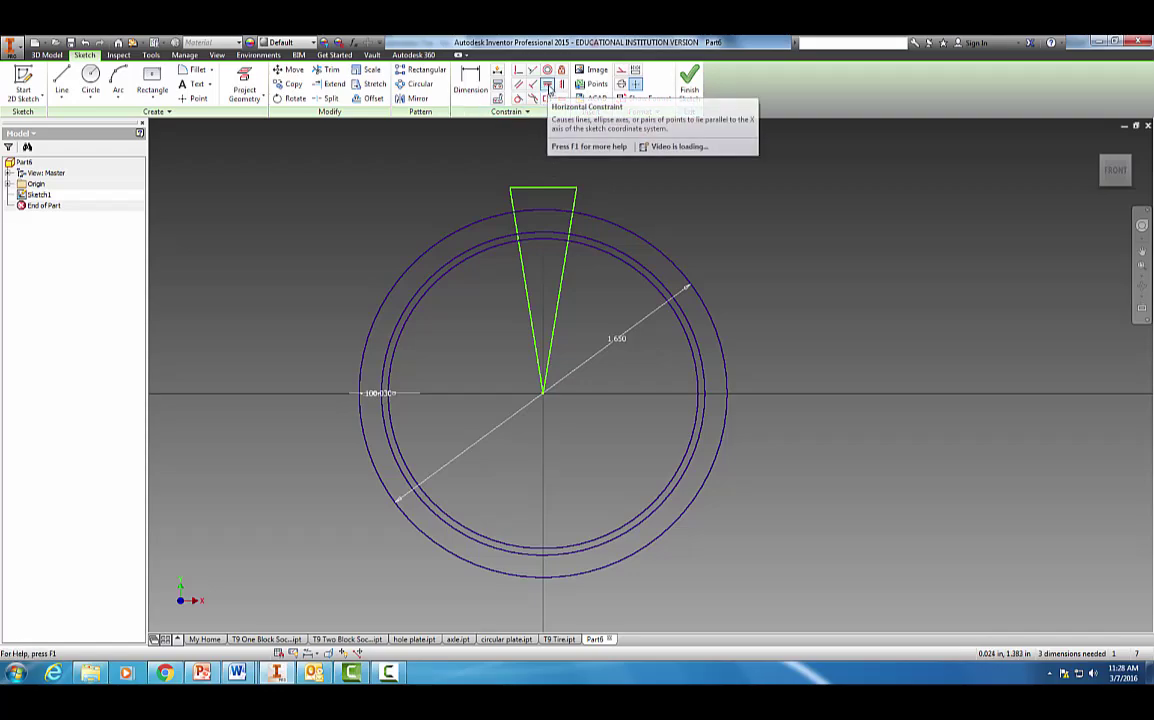
- Apply a vertical constraint between the midpoint of the triangle's horizontal line and the origin
left_click(562, 87)
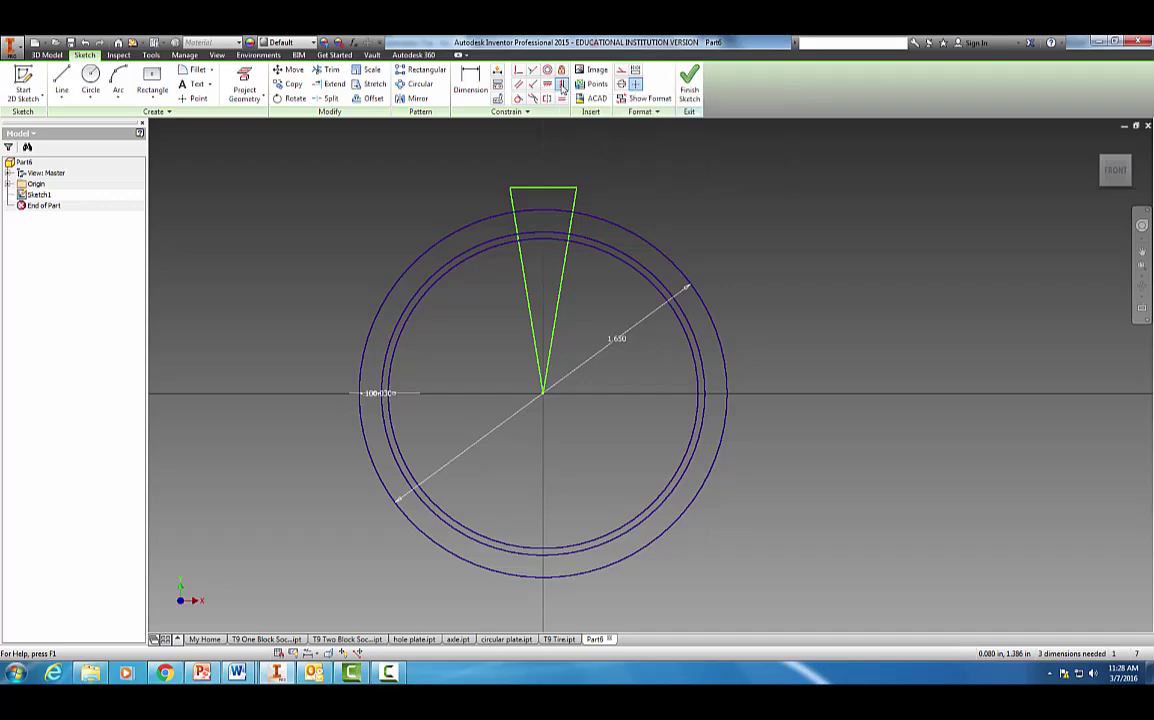
left_click(543, 189)
key("Escape")
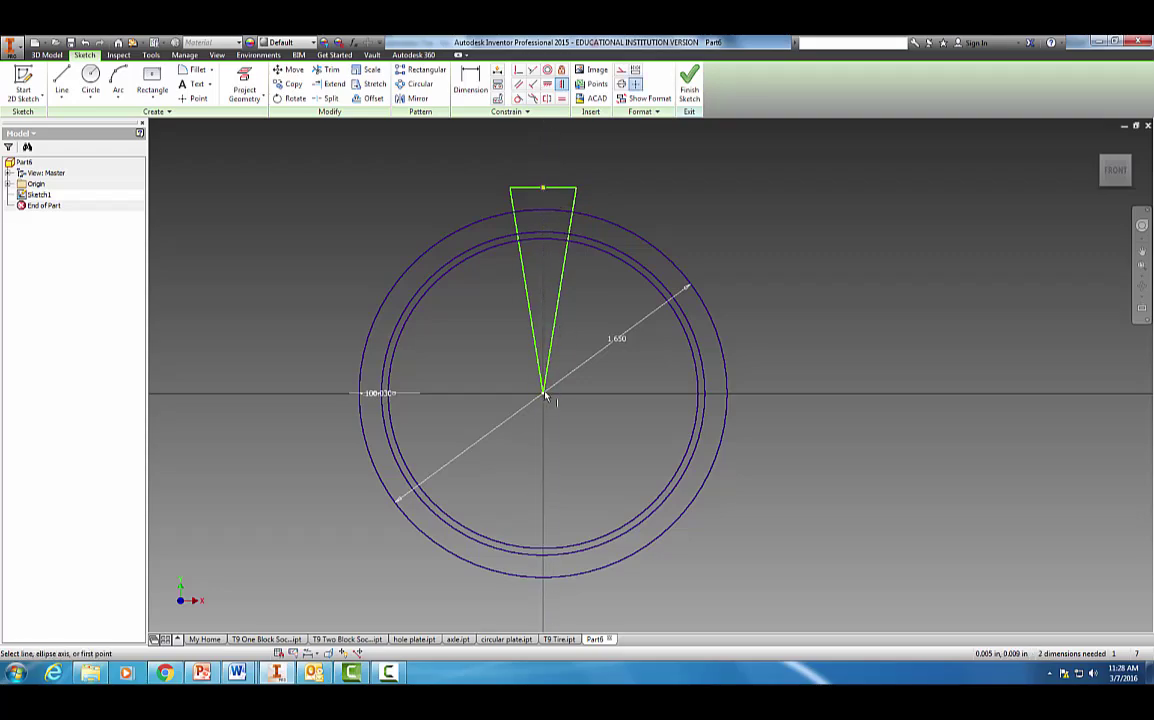
key("Escape")
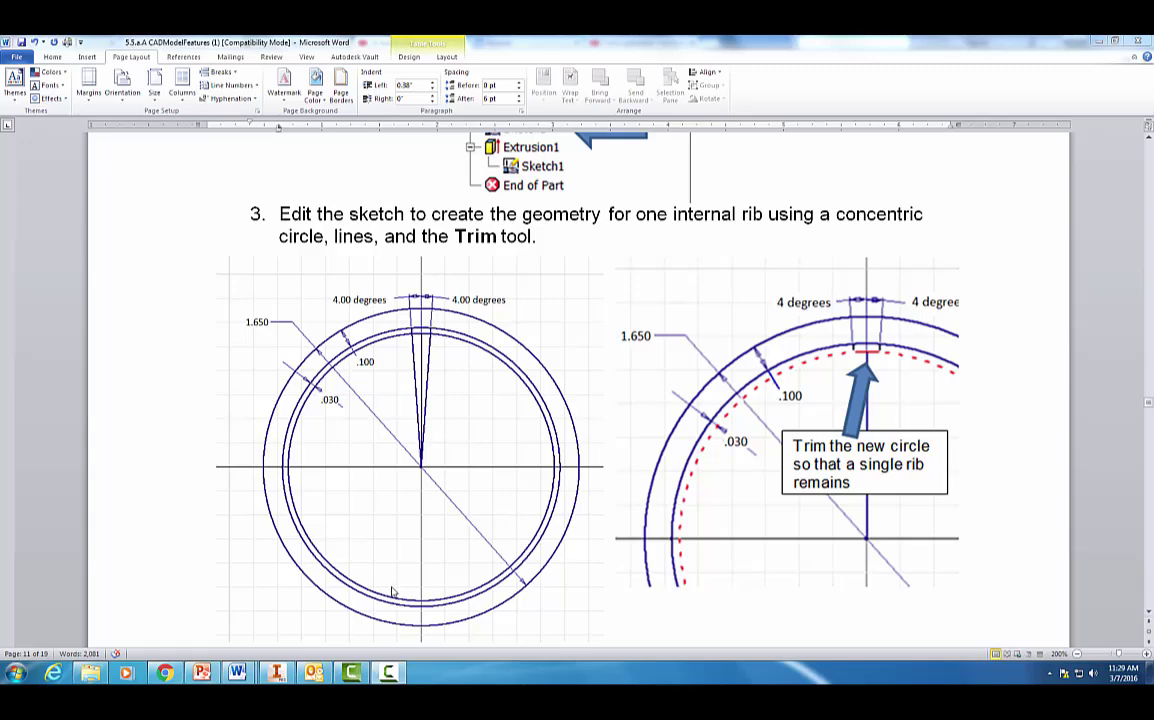
- Return to Inventor and dimension the angle between the triangle's two slanted lines as 8 degrees
left_click(278, 673)
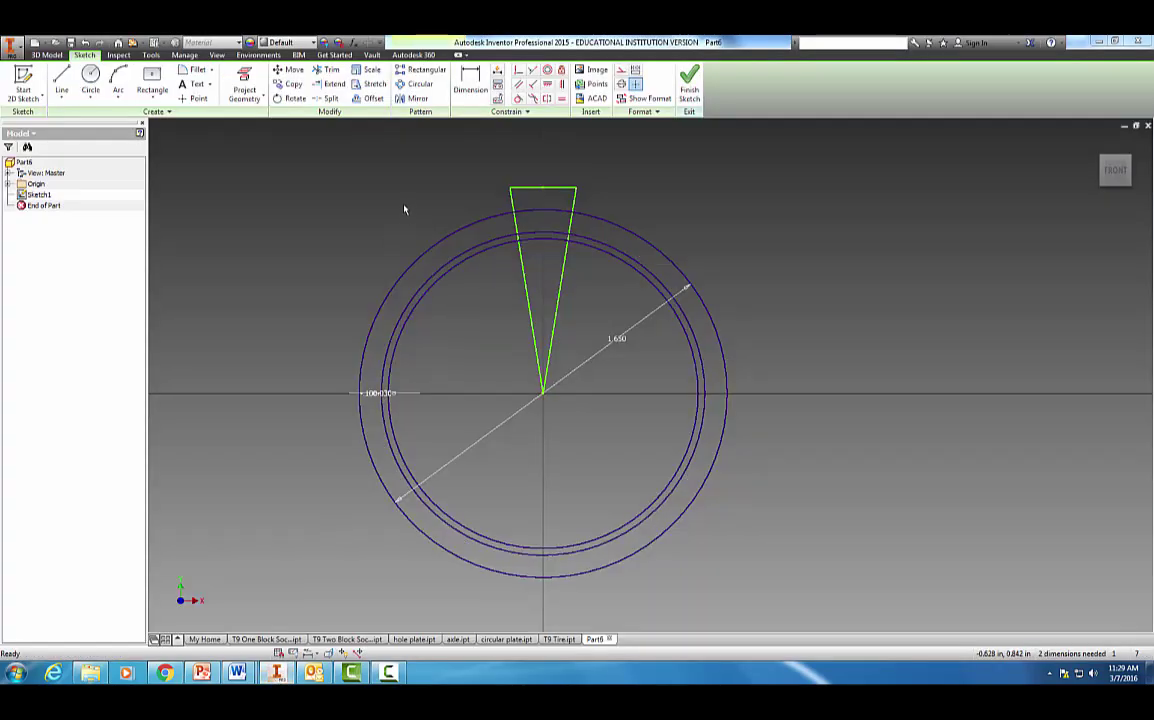
left_click(470, 82)
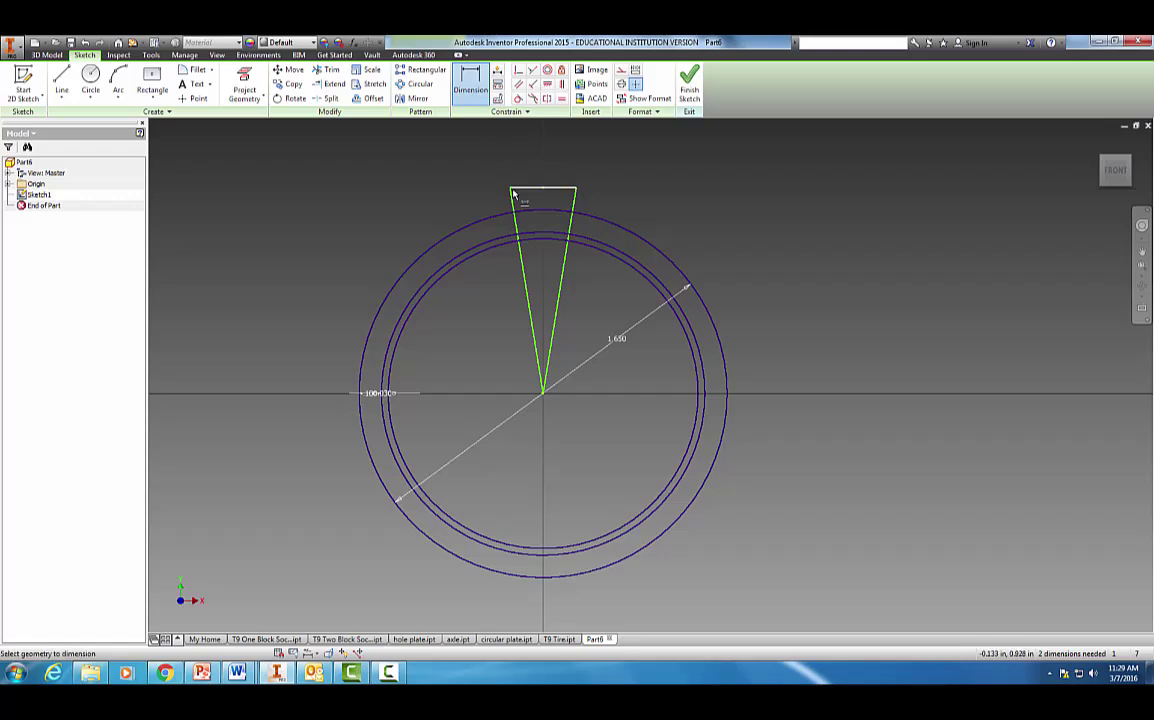
left_click(546, 187)
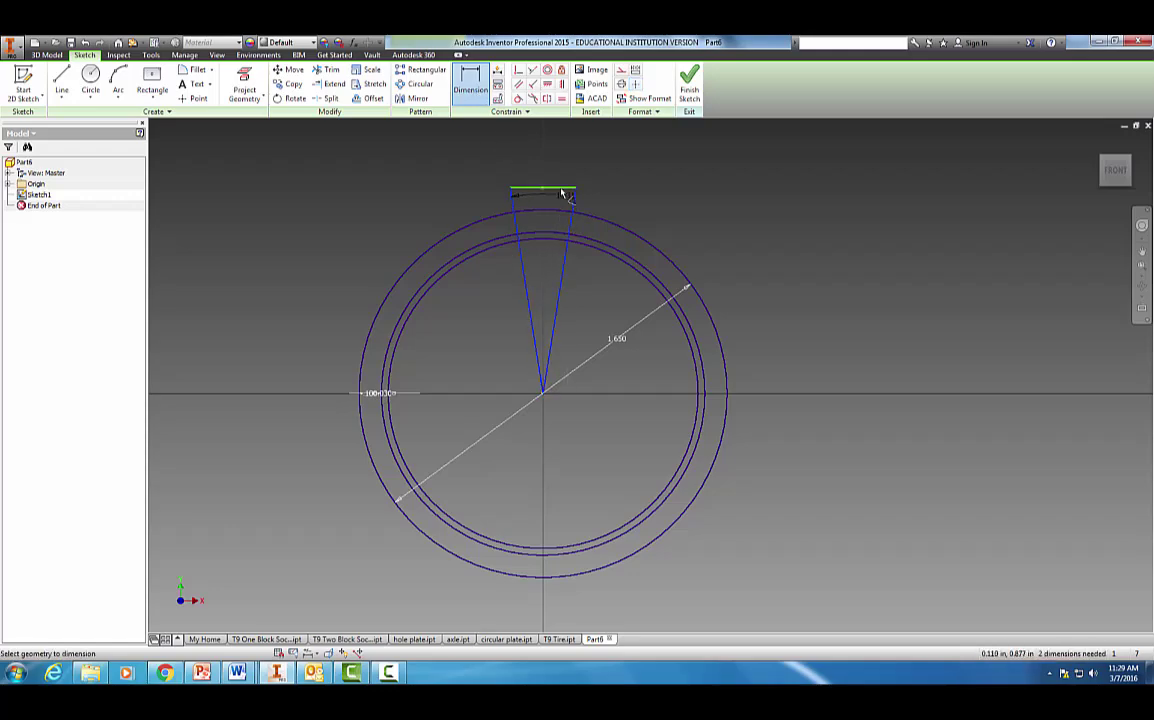
left_click(544, 174)
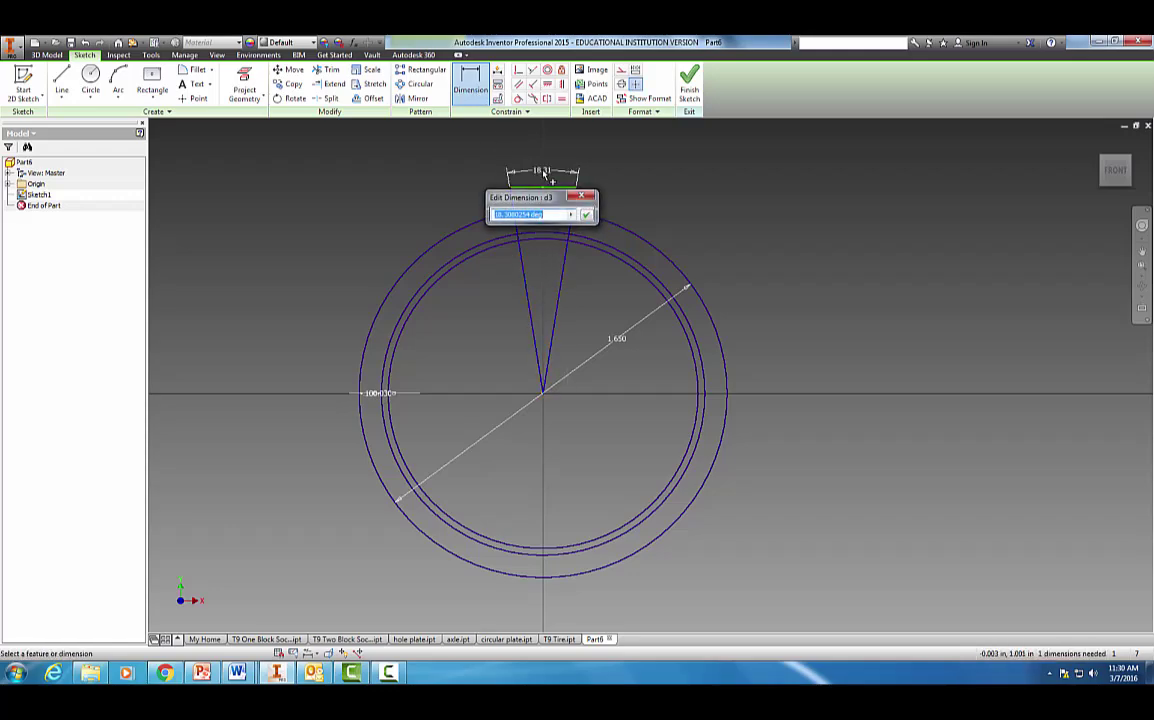
type("1")
key("Return")
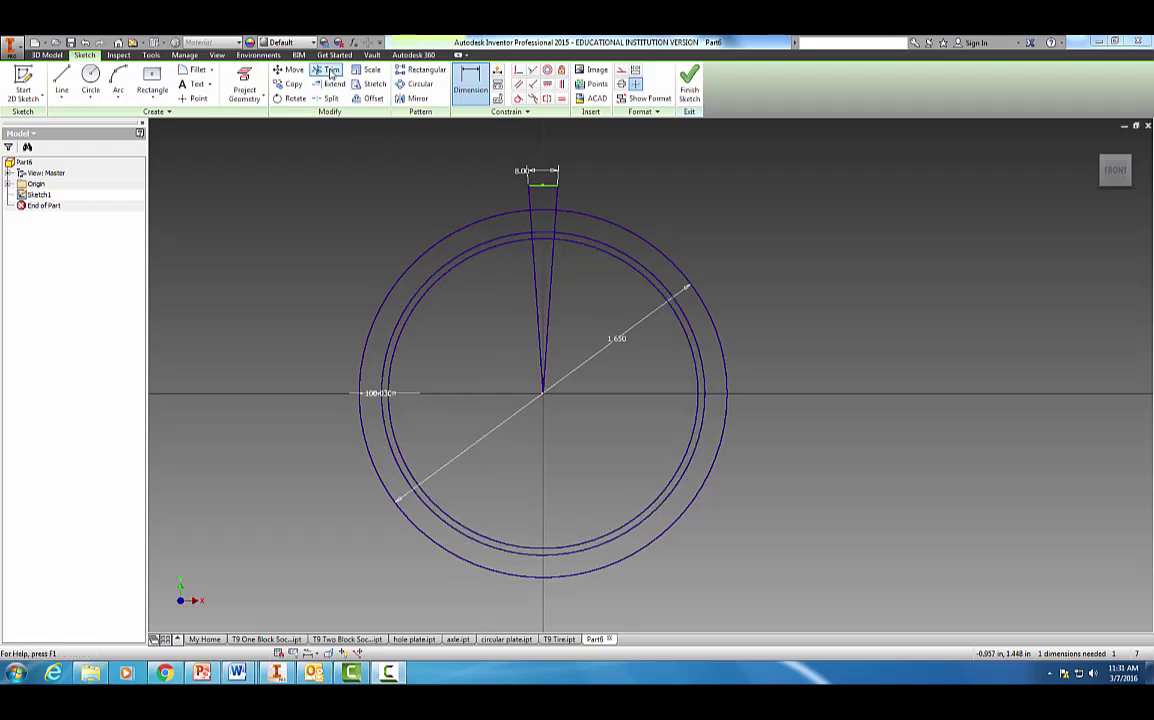
- Trim the triangle lines and the innermost circle so that only one small rib outline remains inside the top of the ring
left_click(327, 71)
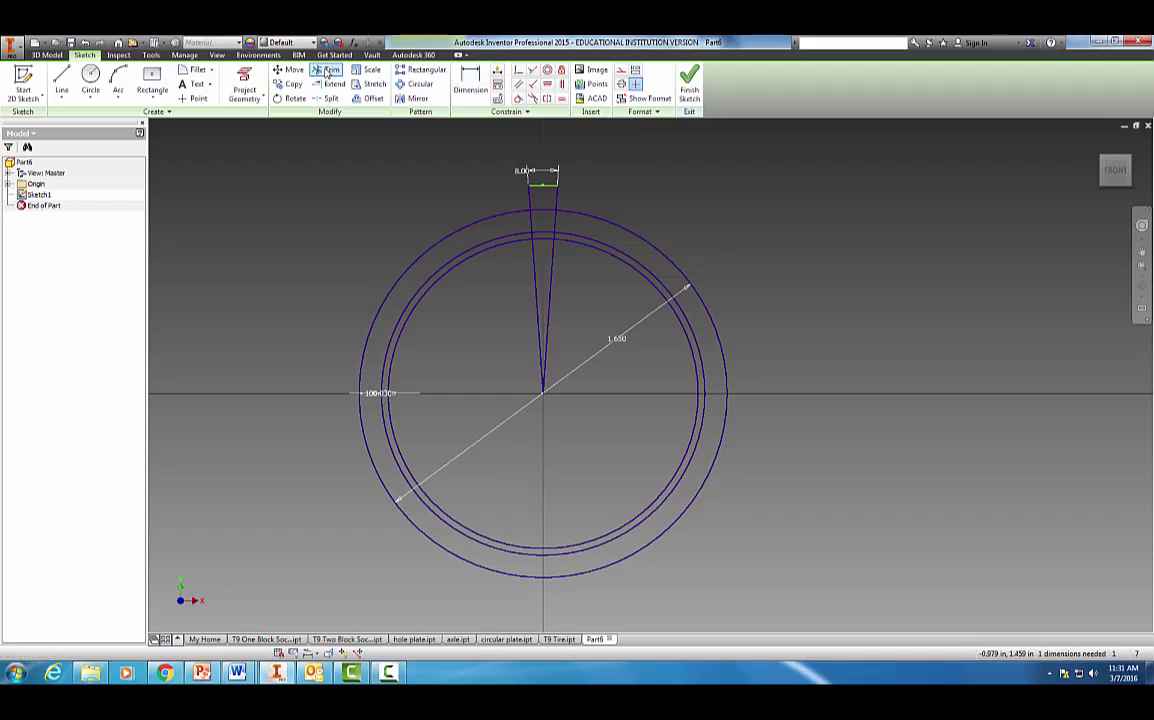
left_click(555, 260)
left_click(535, 268)
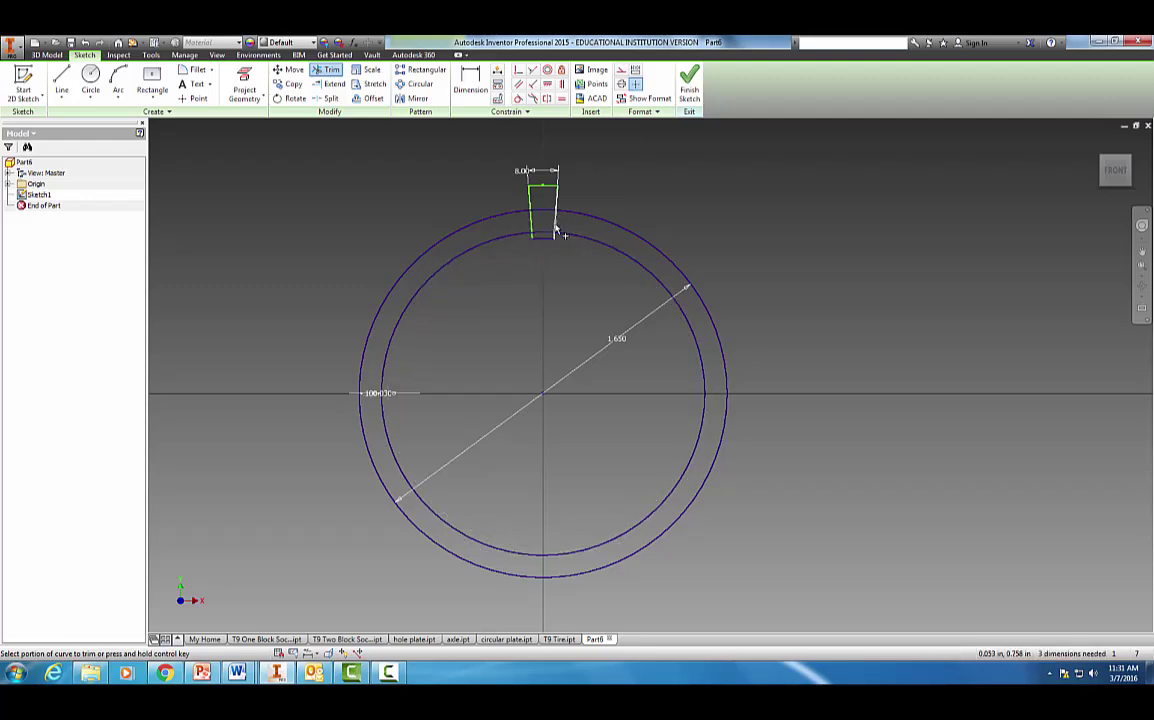
left_click(542, 235)
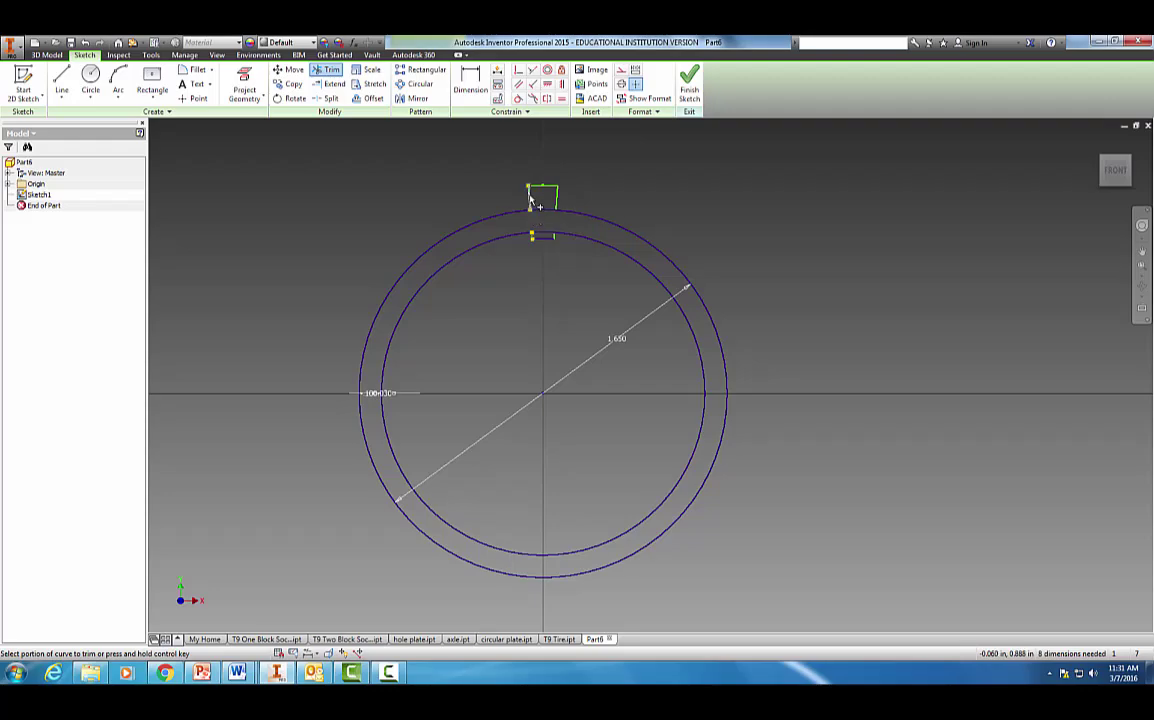
left_click(531, 205)
left_click(539, 186)
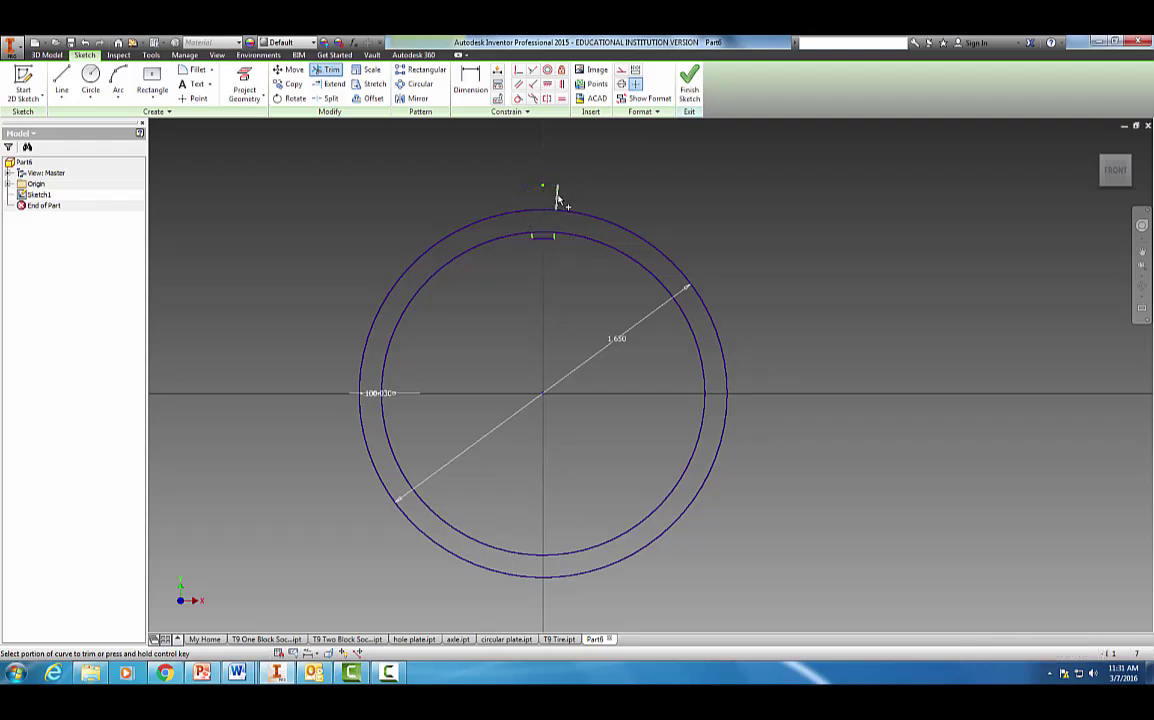
left_click(556, 194)
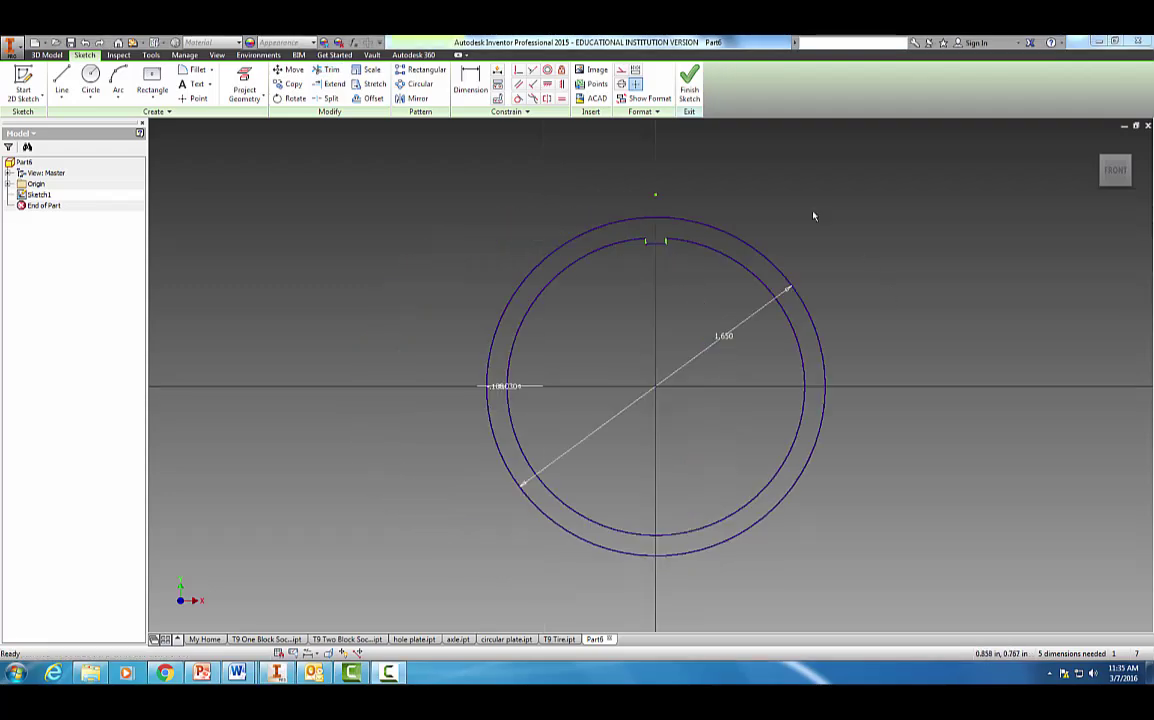
- Finish the sketch of the ring with its single internal rib
left_click(692, 92)
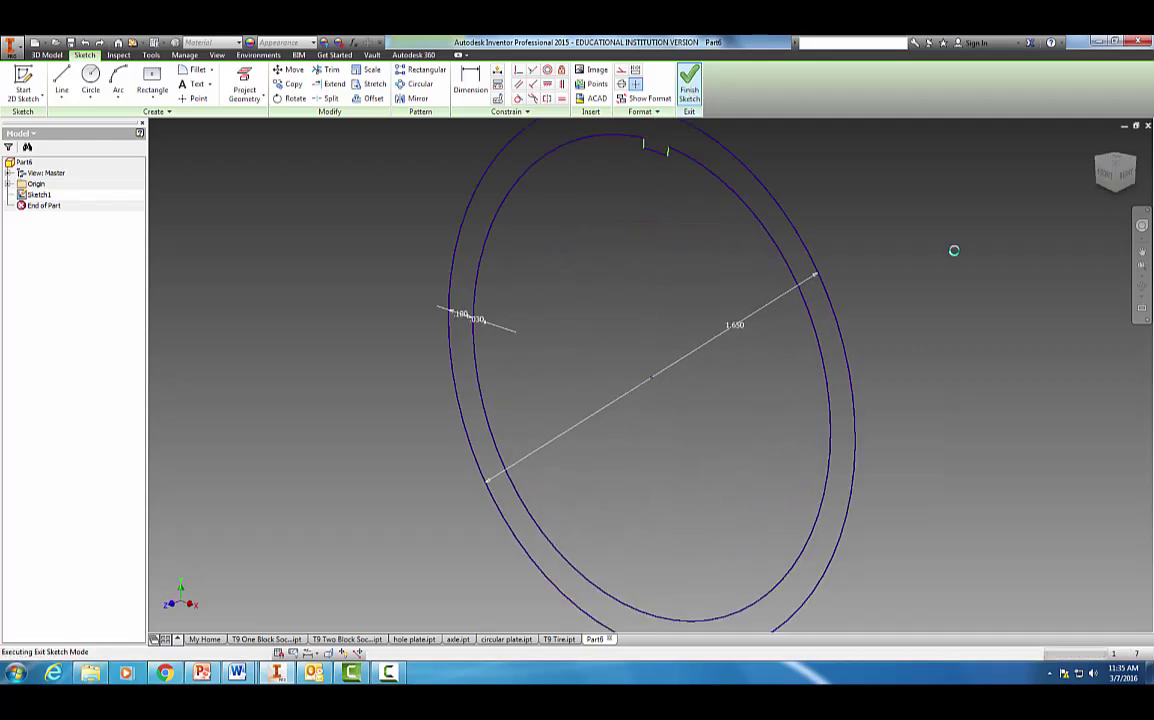
scroll(937, 316, "down", 3)
middle_click_drag(937, 296, 796, 361)
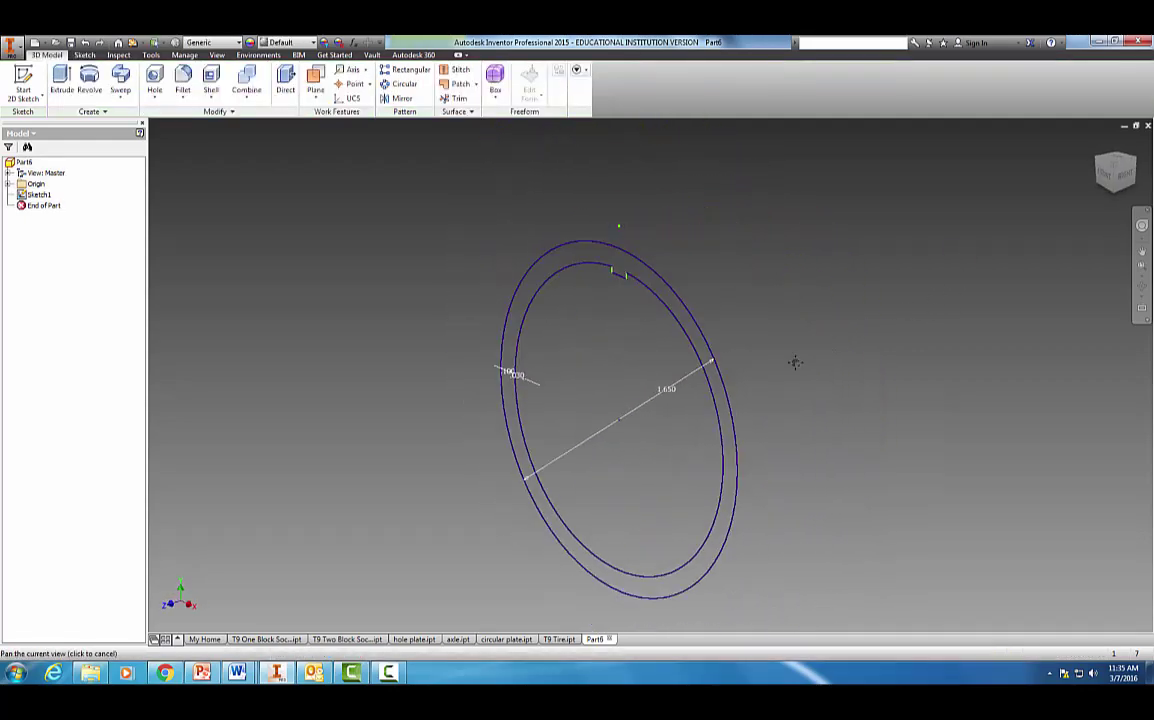
- Extrude the ring profile together with its internal rib 0.4 in, symmetrically about the sketch plane
left_click(62, 84)
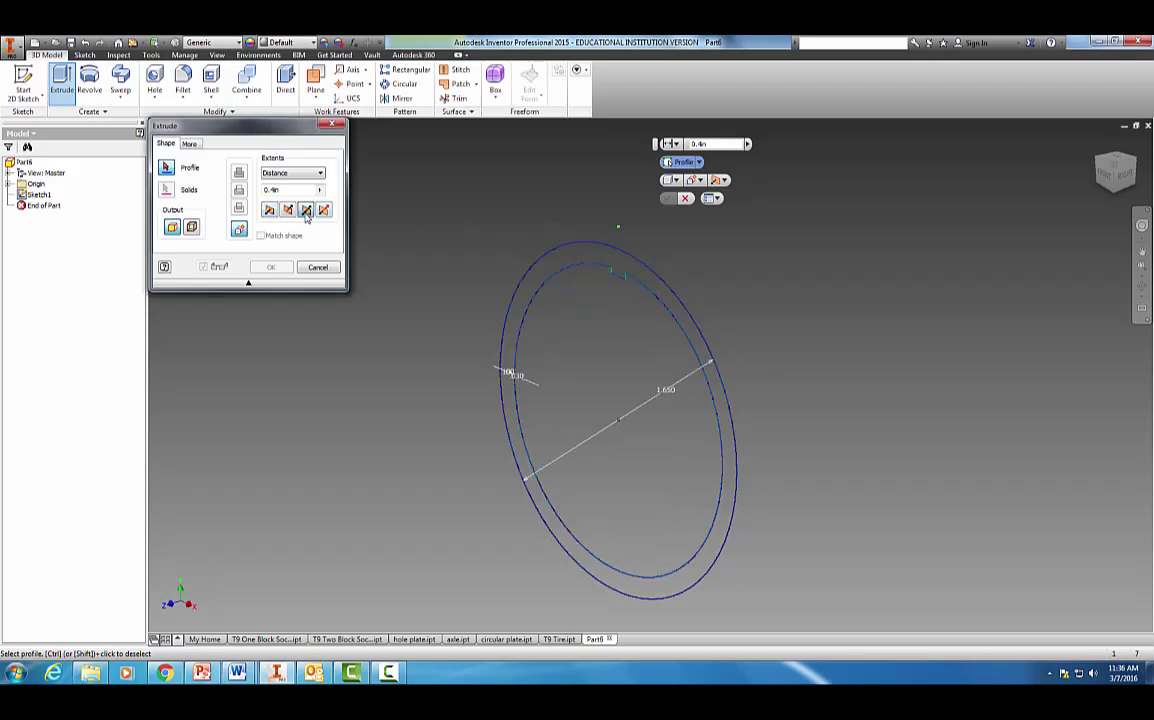
left_click(539, 289)
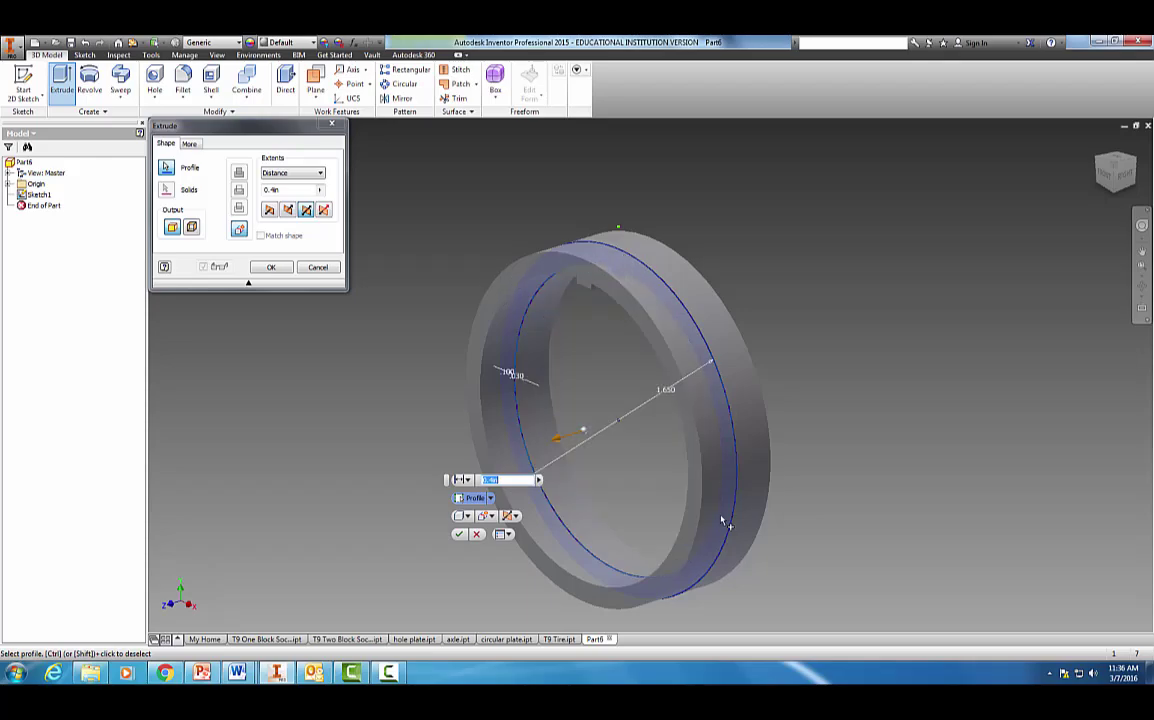
left_click(513, 490)
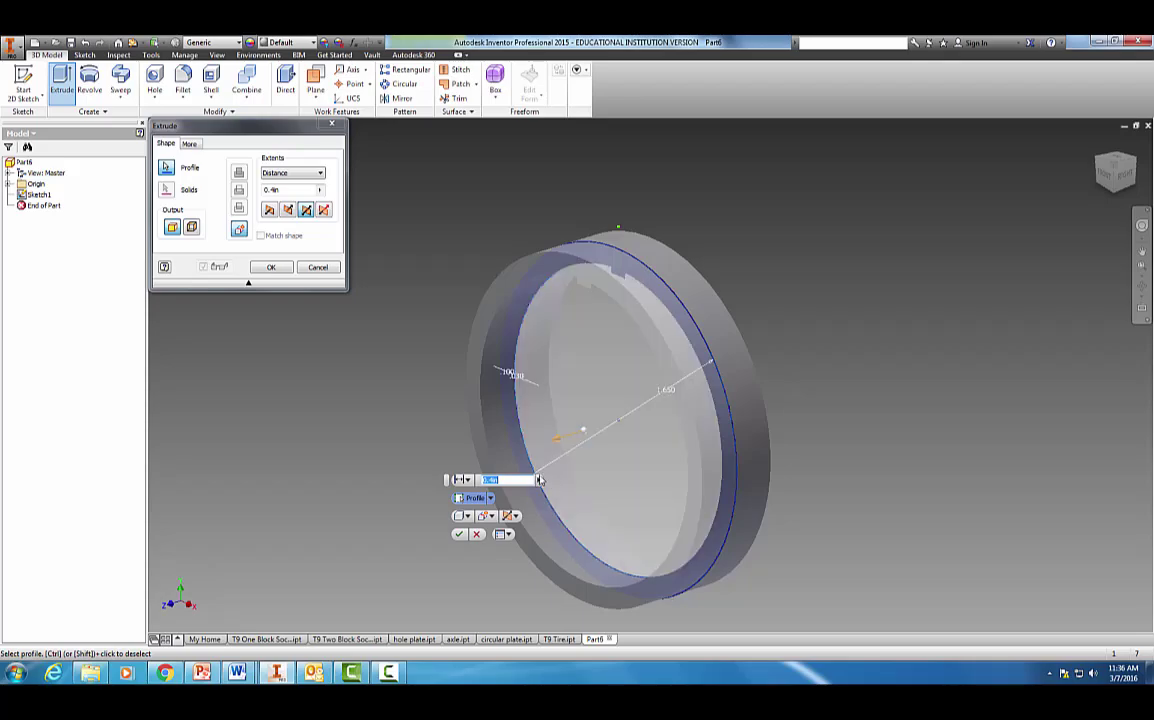
left_click(575, 283, "ctrl")
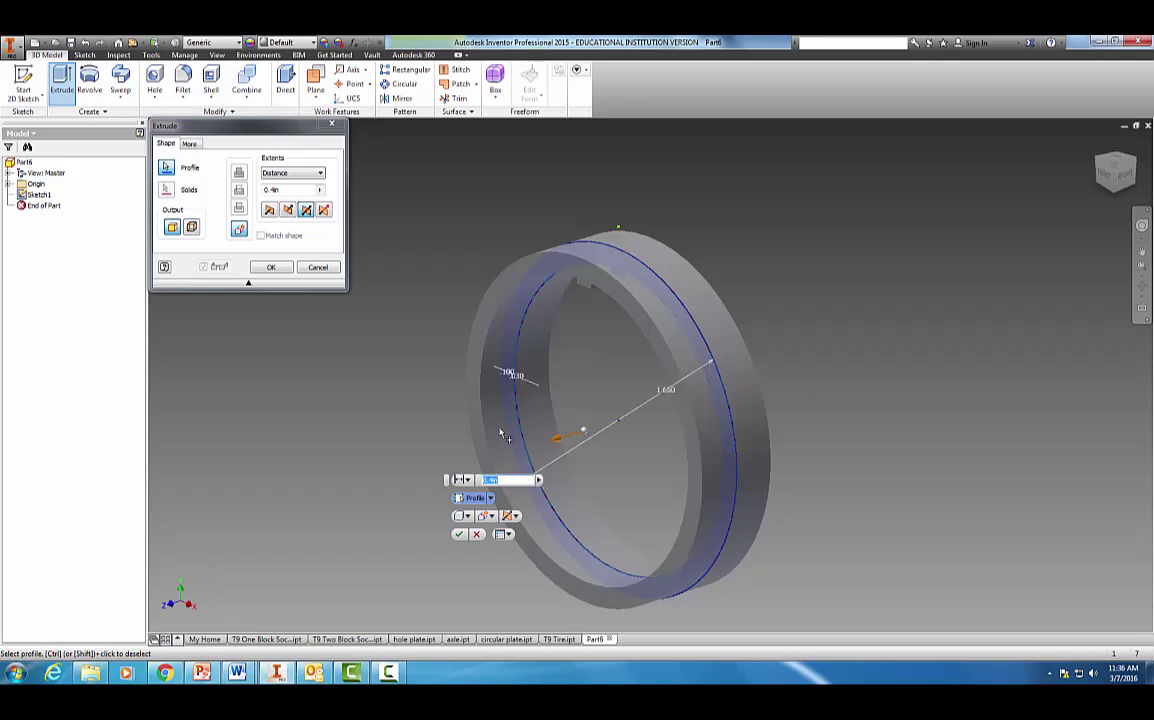
left_click(459, 533)
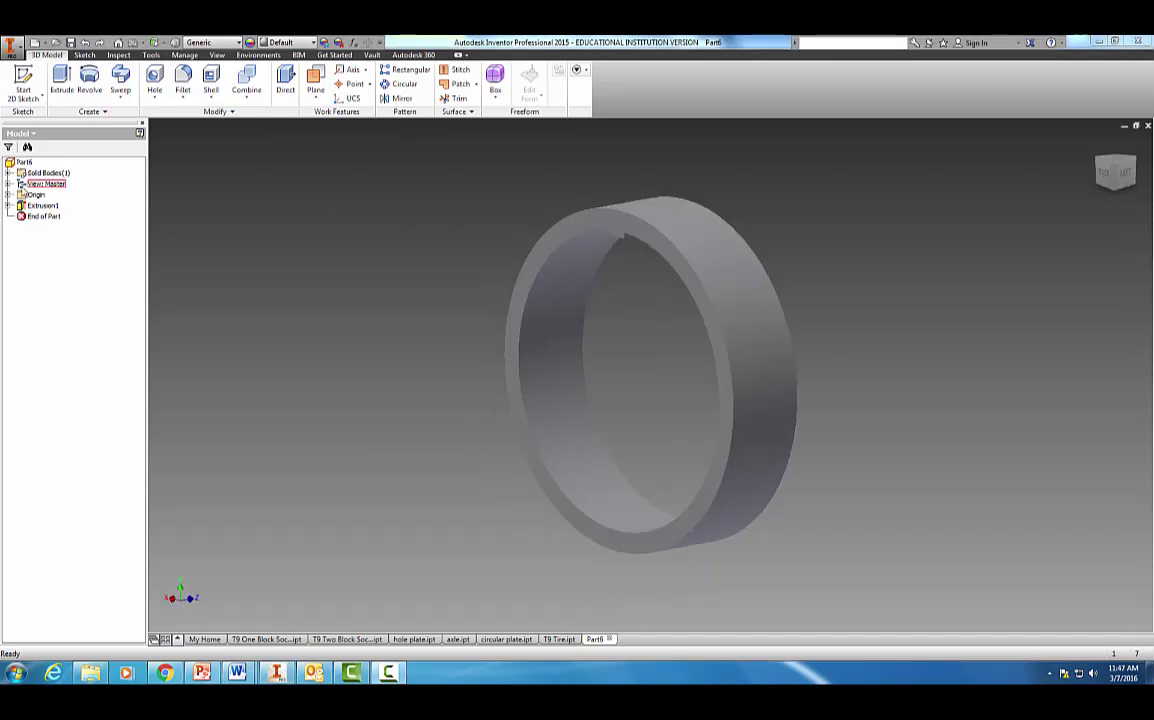
- Create a new sketch on the XY plane and draw a 1.65 in diameter circle centred on the origin
left_click(8, 194)
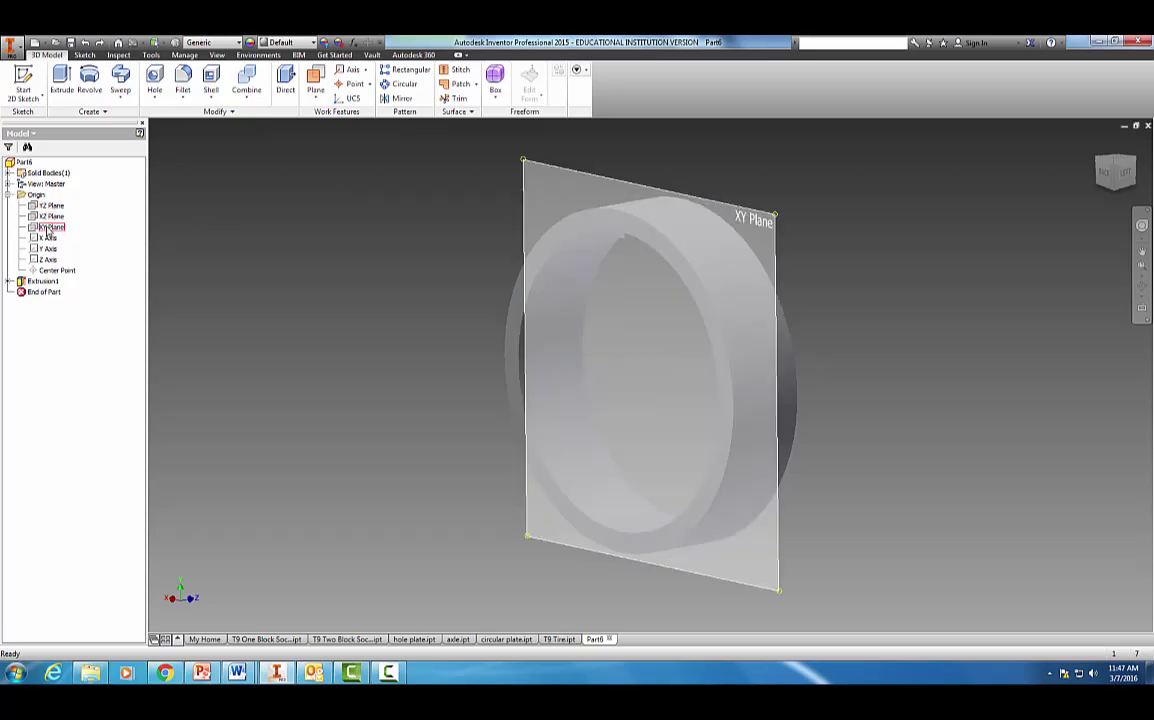
left_click(48, 229)
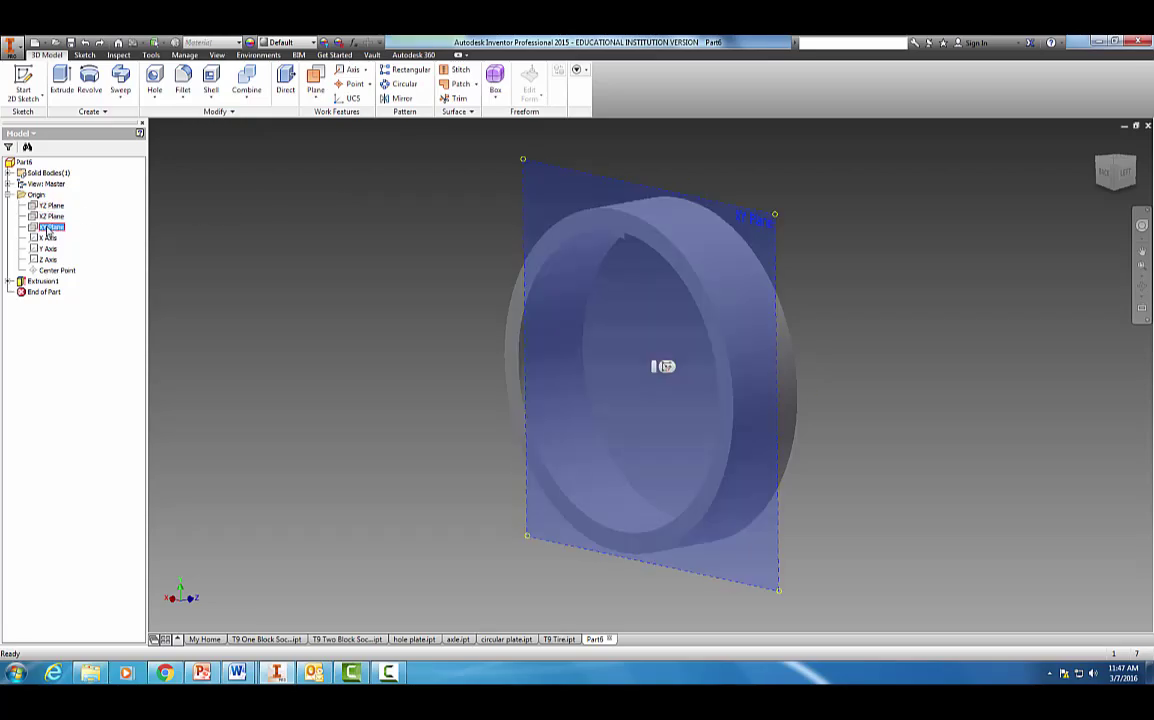
right_click(48, 229)
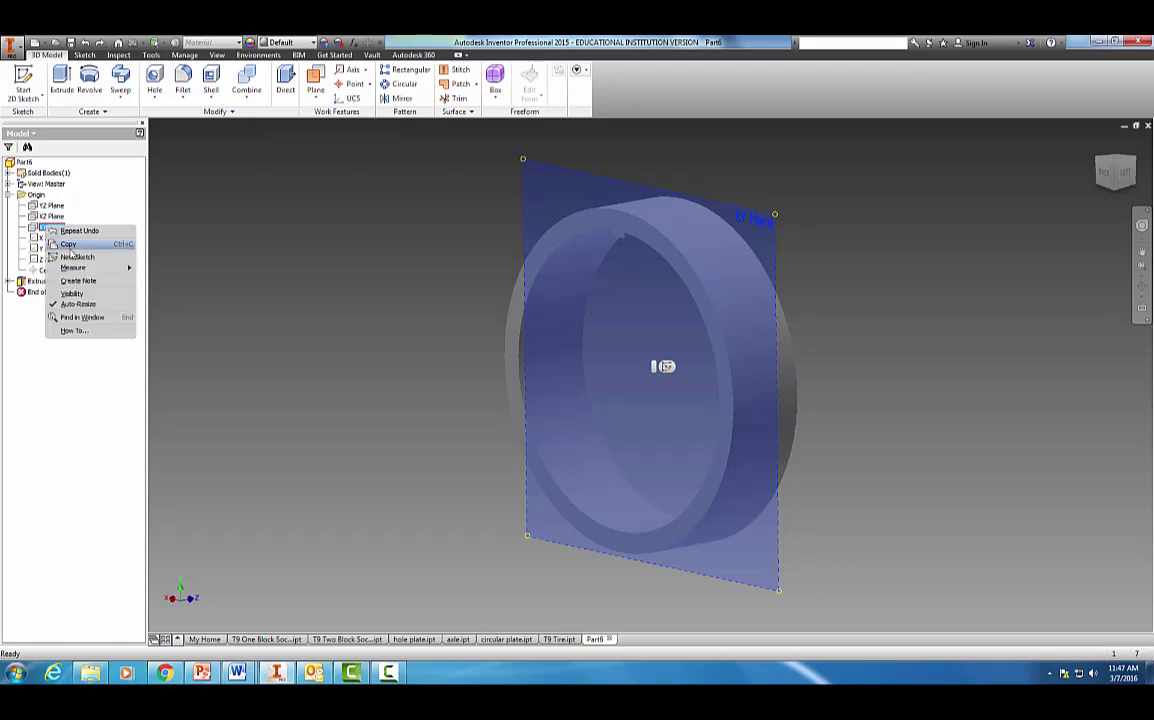
left_click(75, 257)
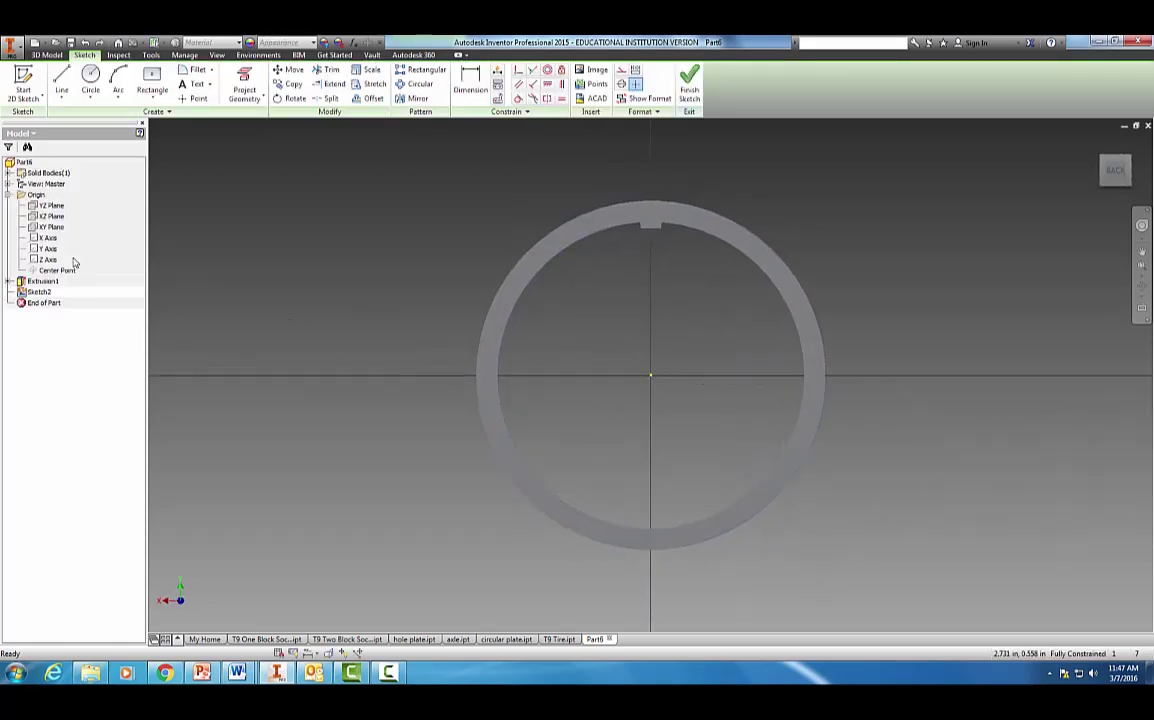
left_click(90, 80)
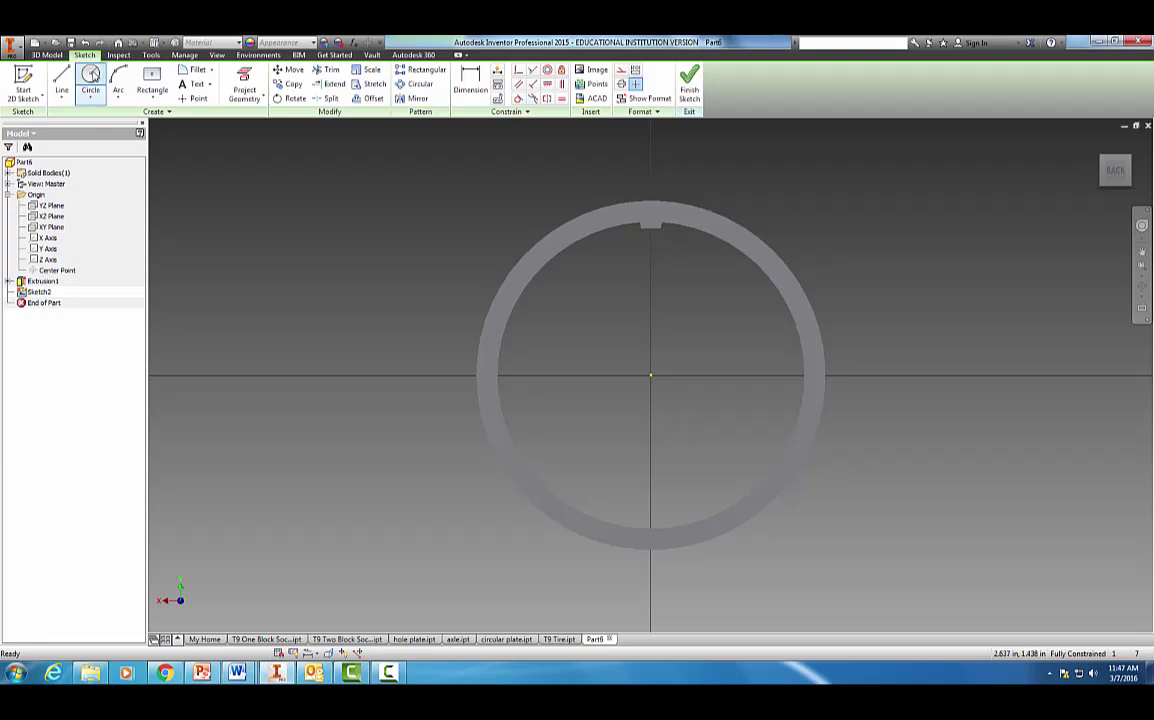
left_click(650, 375)
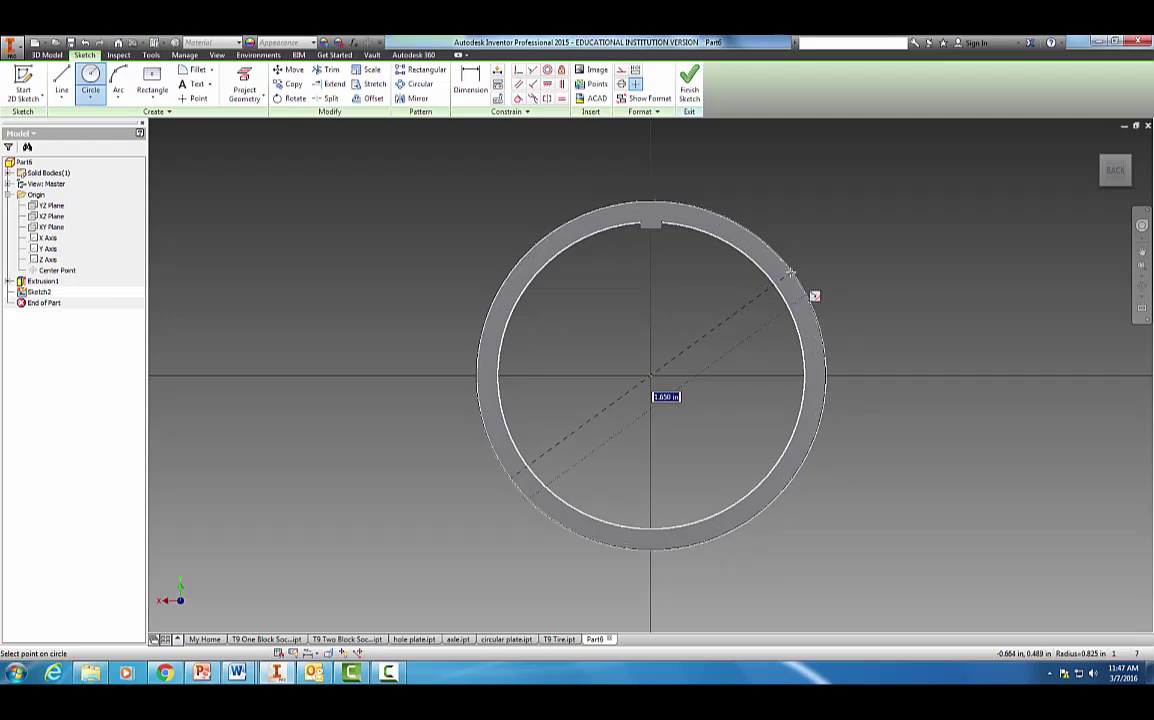
type("1.65")
key("Return")
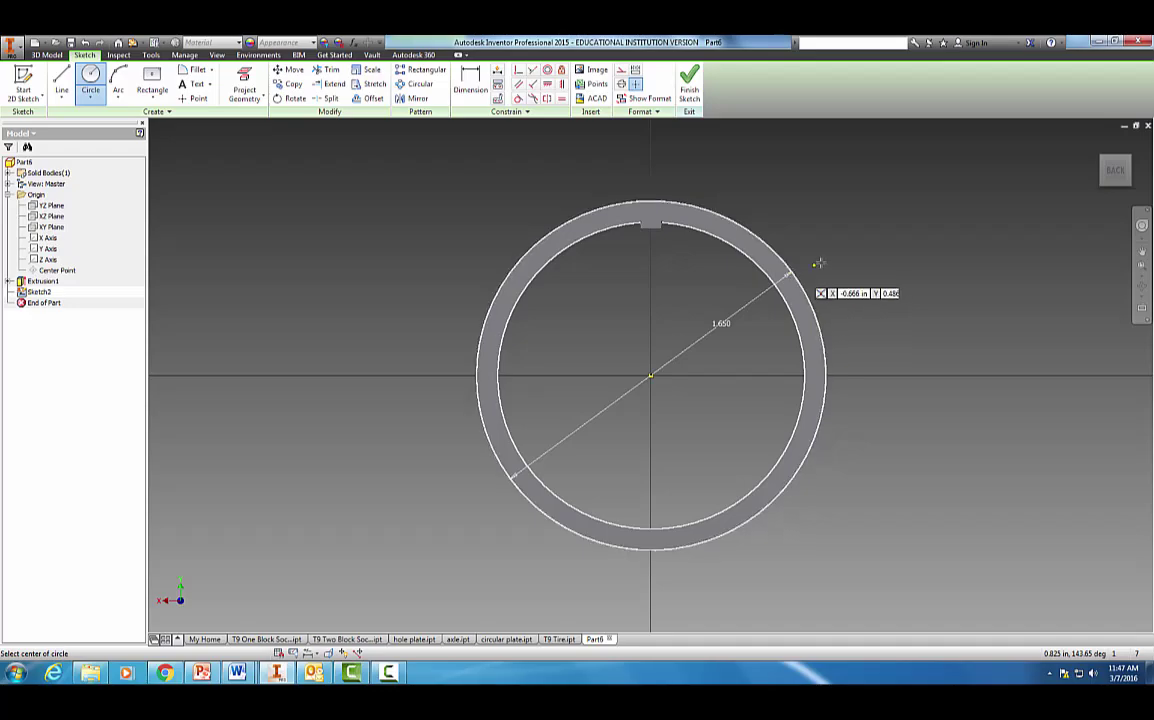
key("Escape")
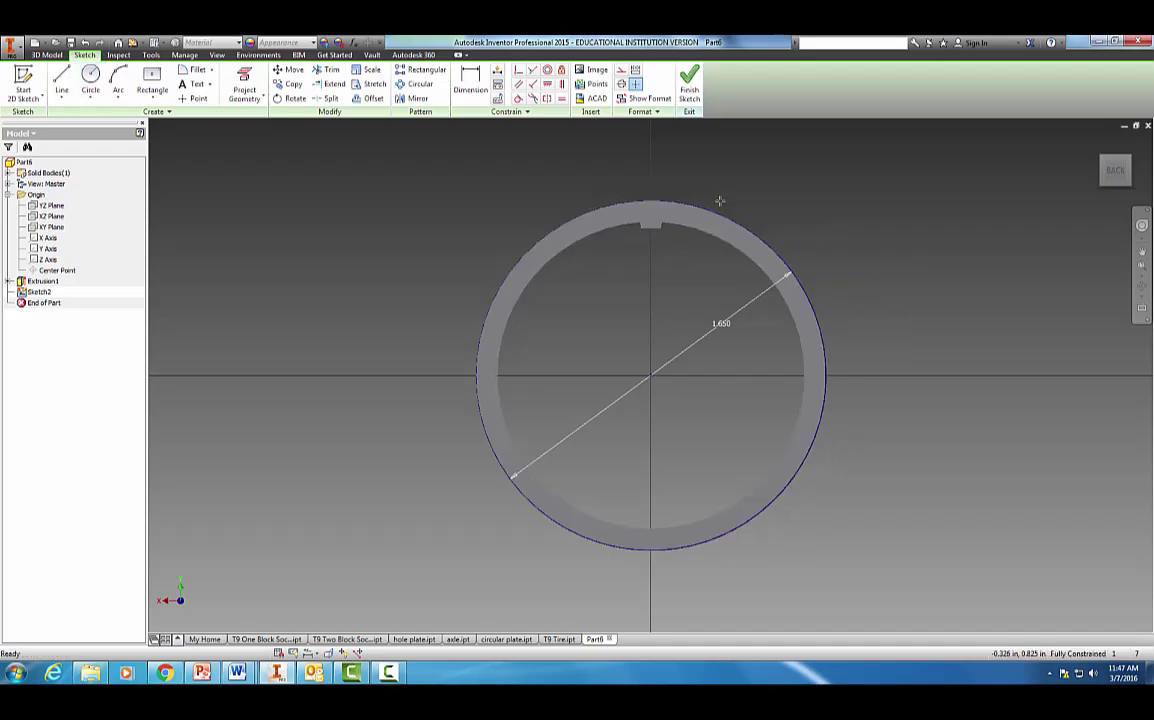
- Offset the 1.65 in circle inward by 0.1 in and finish the sketch
left_click(372, 98)
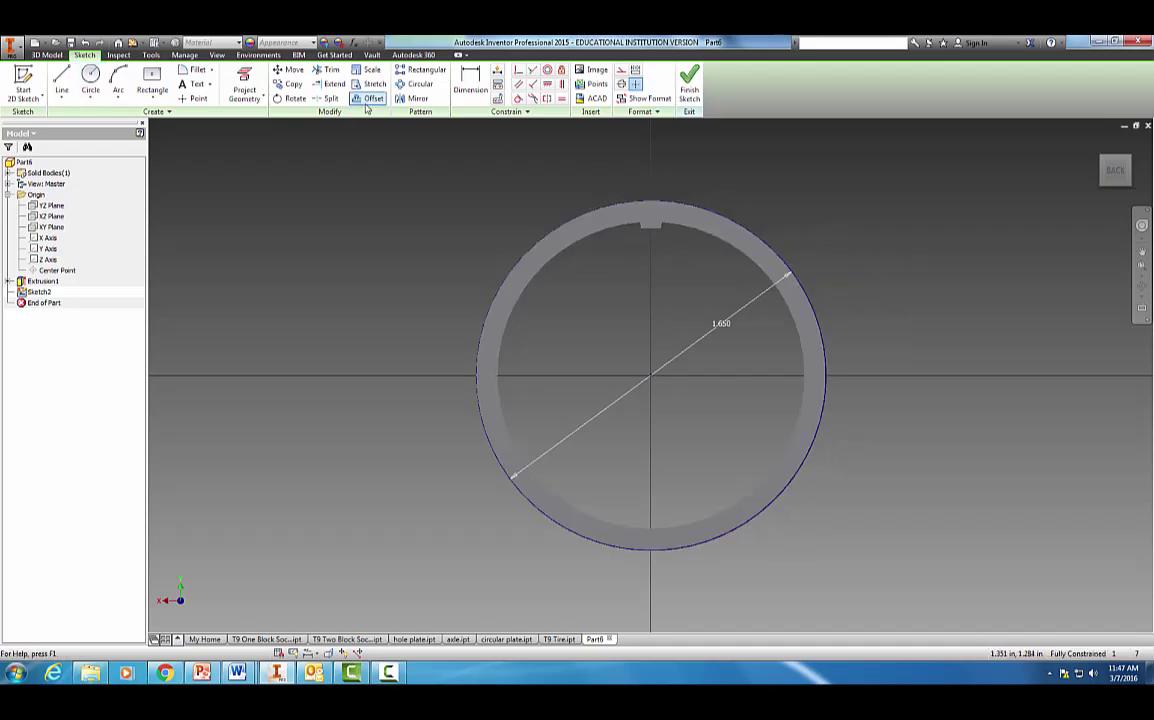
left_click(536, 250)
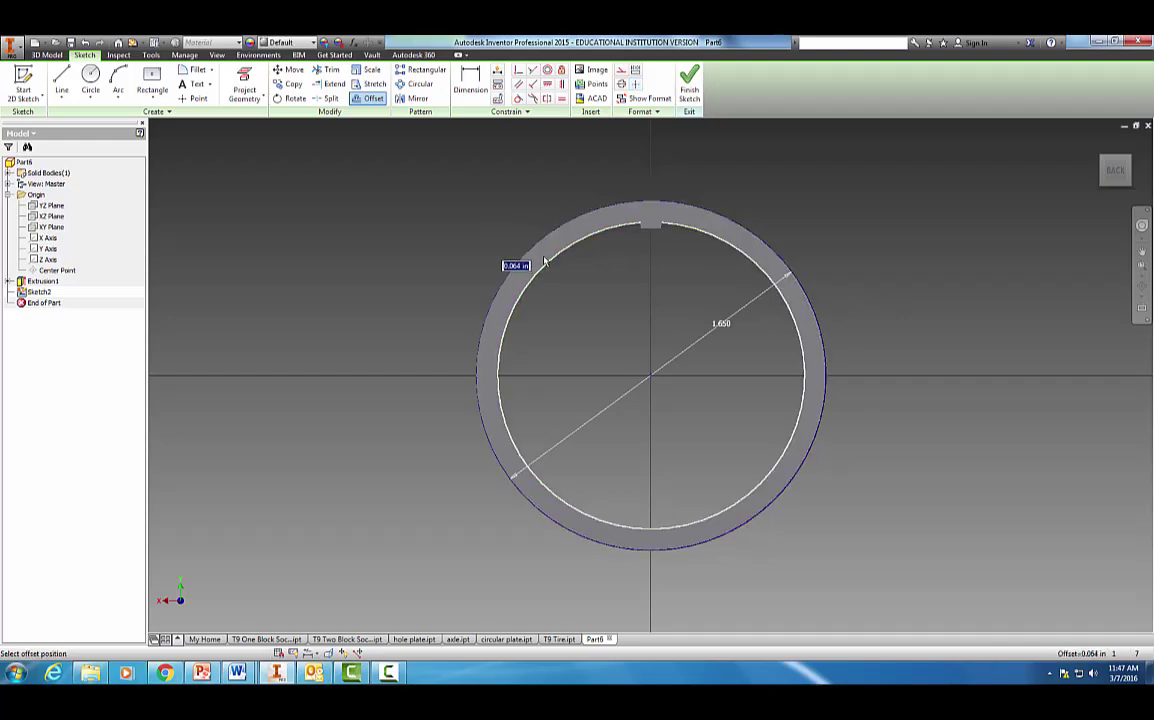
type(".1")
key("Return")
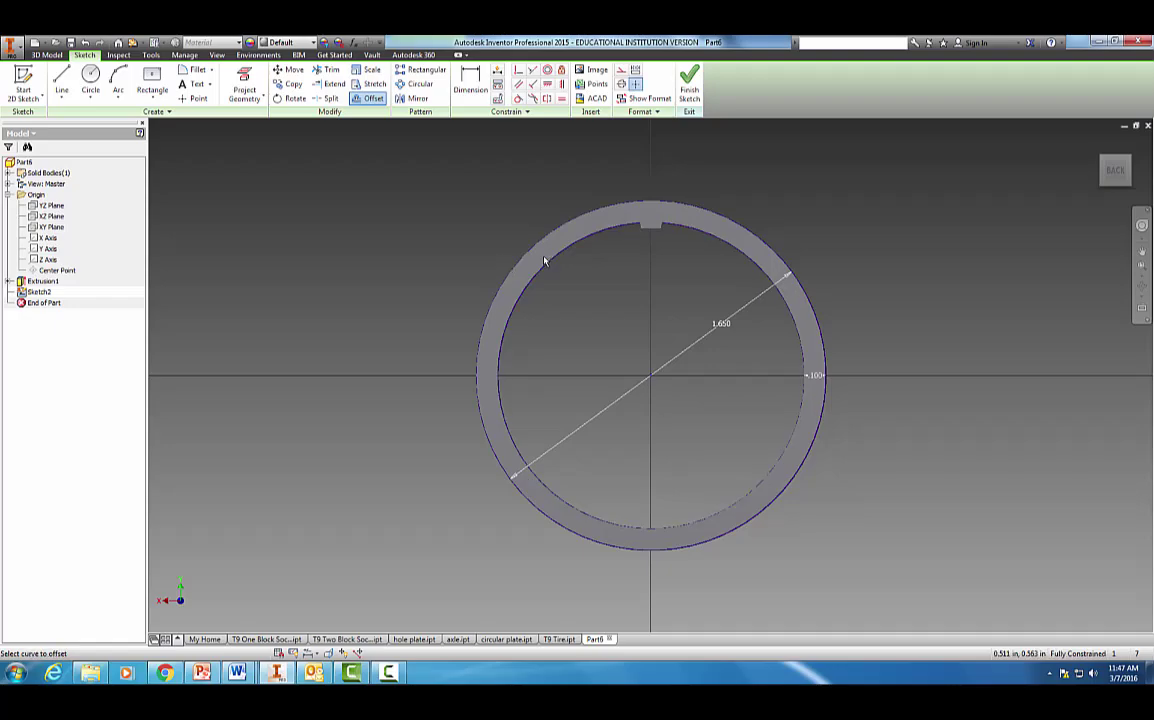
left_click(690, 88)
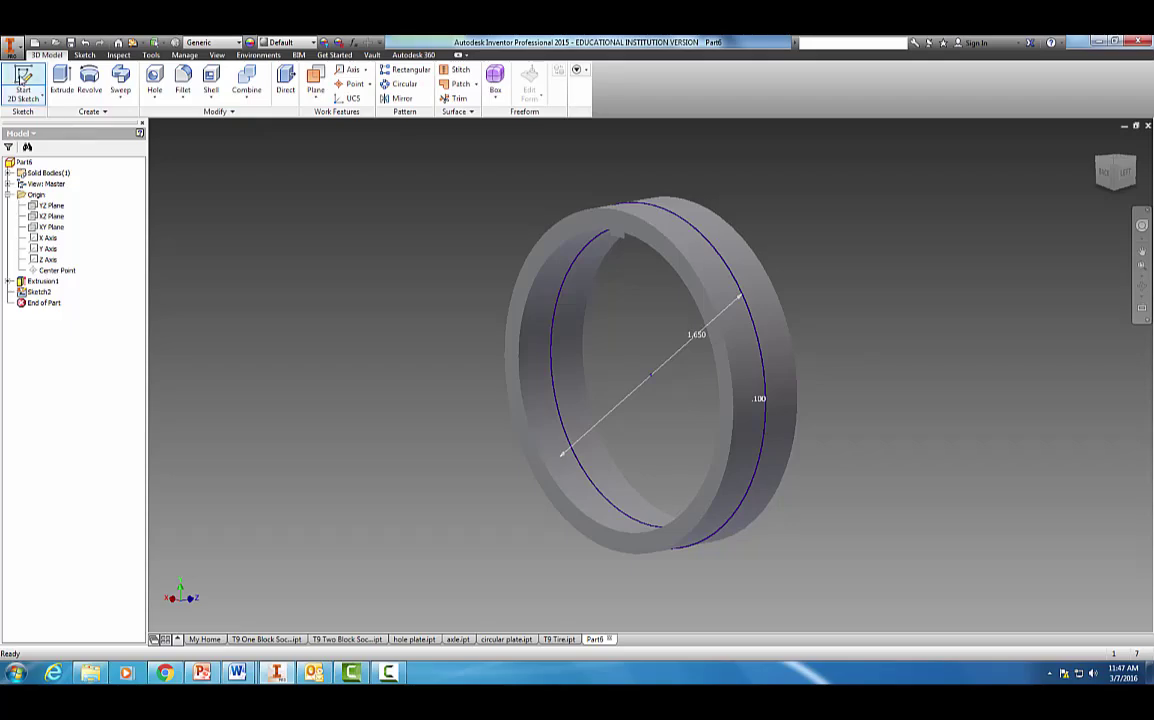
- Extrude the plain ring profile between the two circles 0.5 in symmetrically, joining it to the existing body
left_click(62, 80)
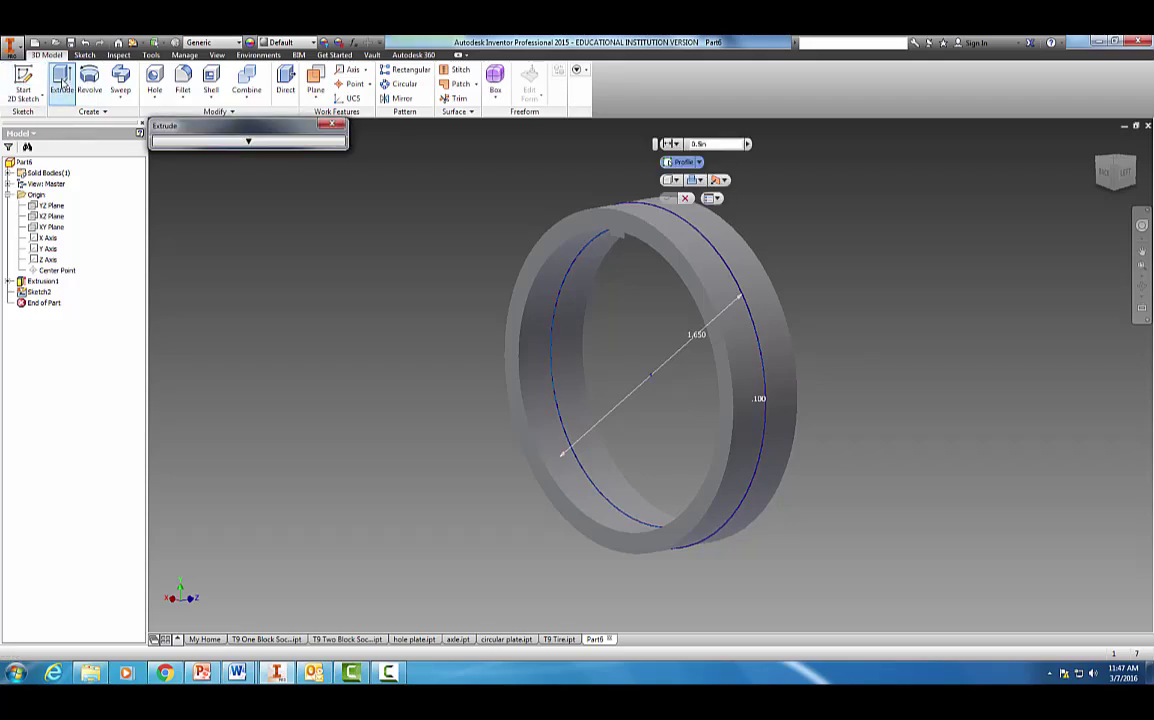
left_click(248, 141)
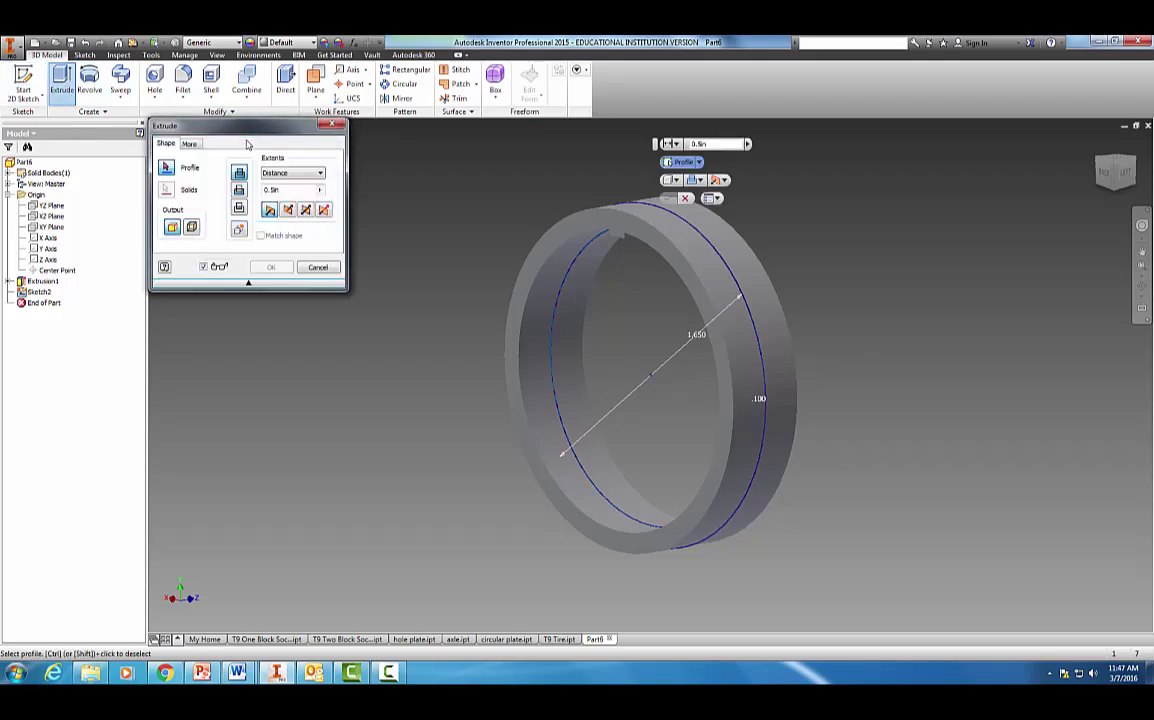
left_click(272, 189)
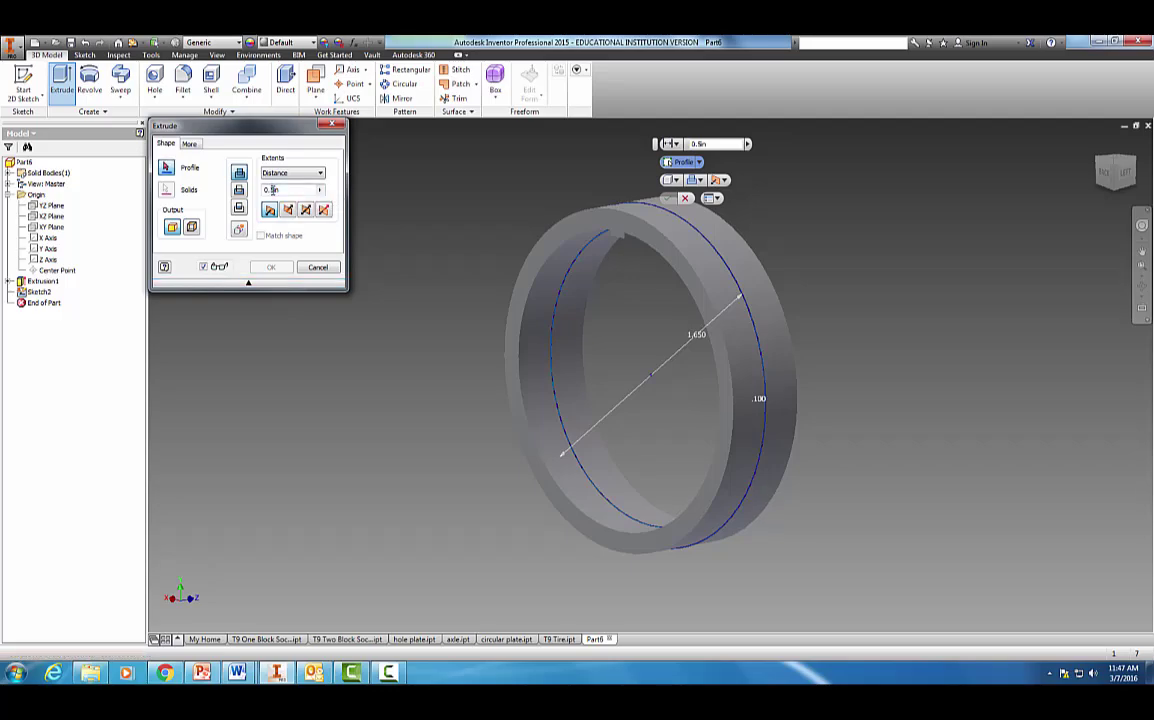
left_click(560, 290)
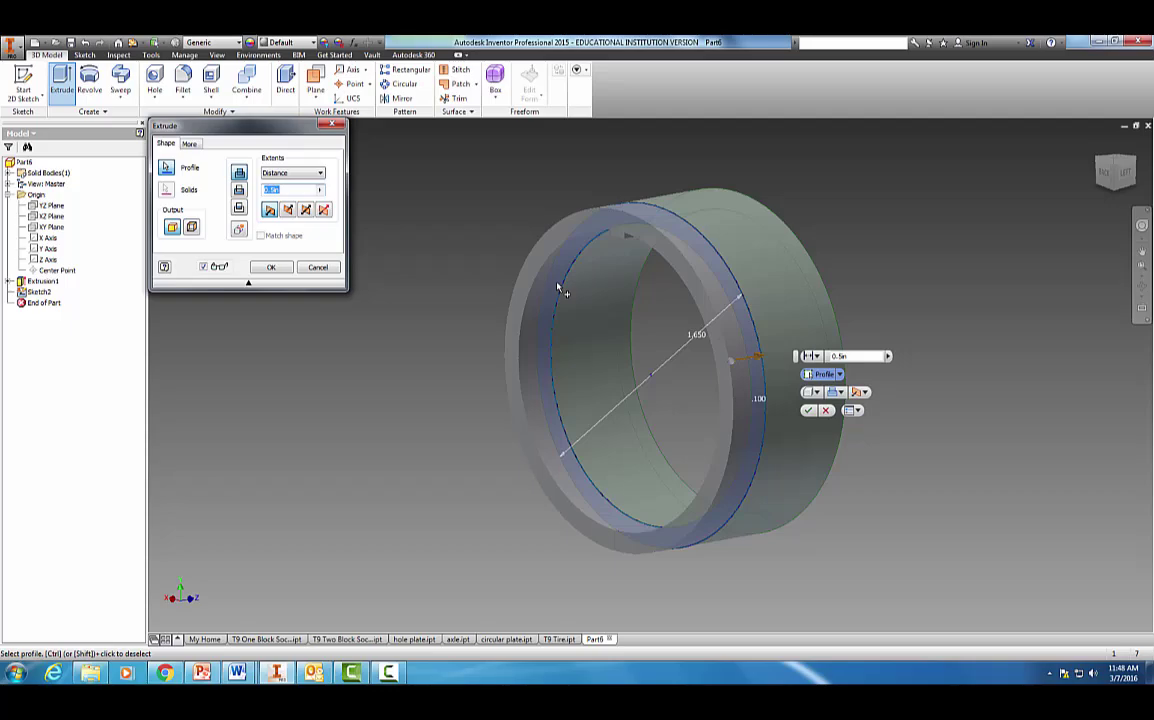
left_click(306, 210)
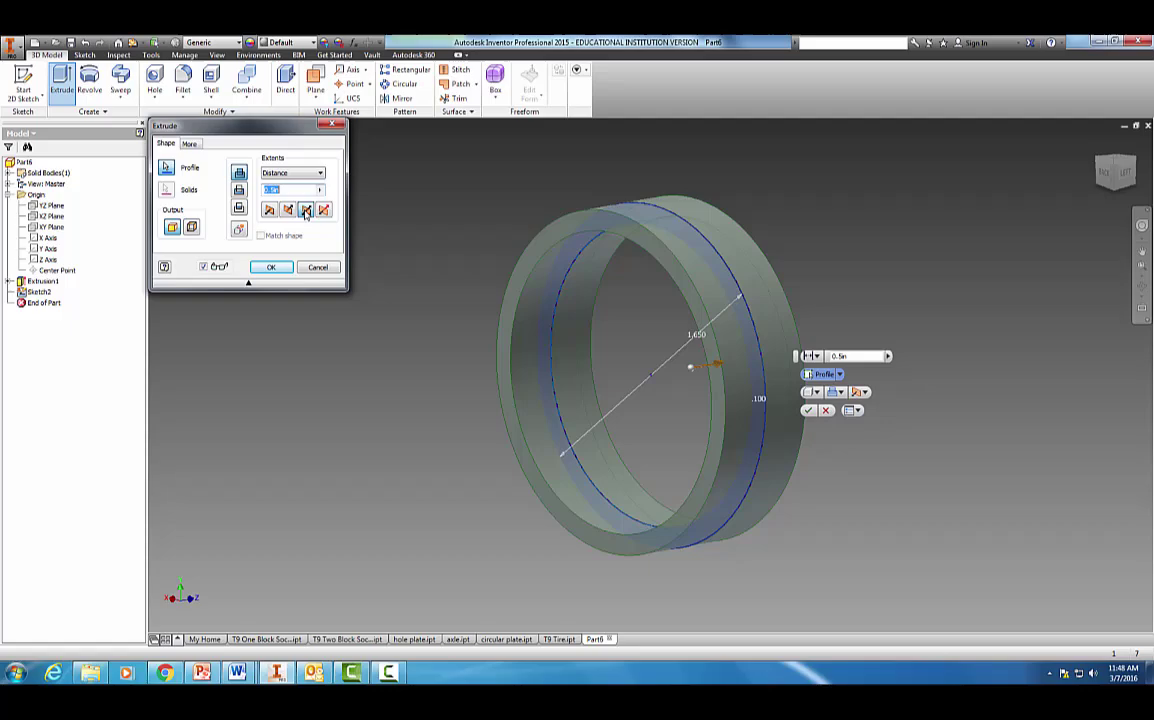
left_click(271, 268)
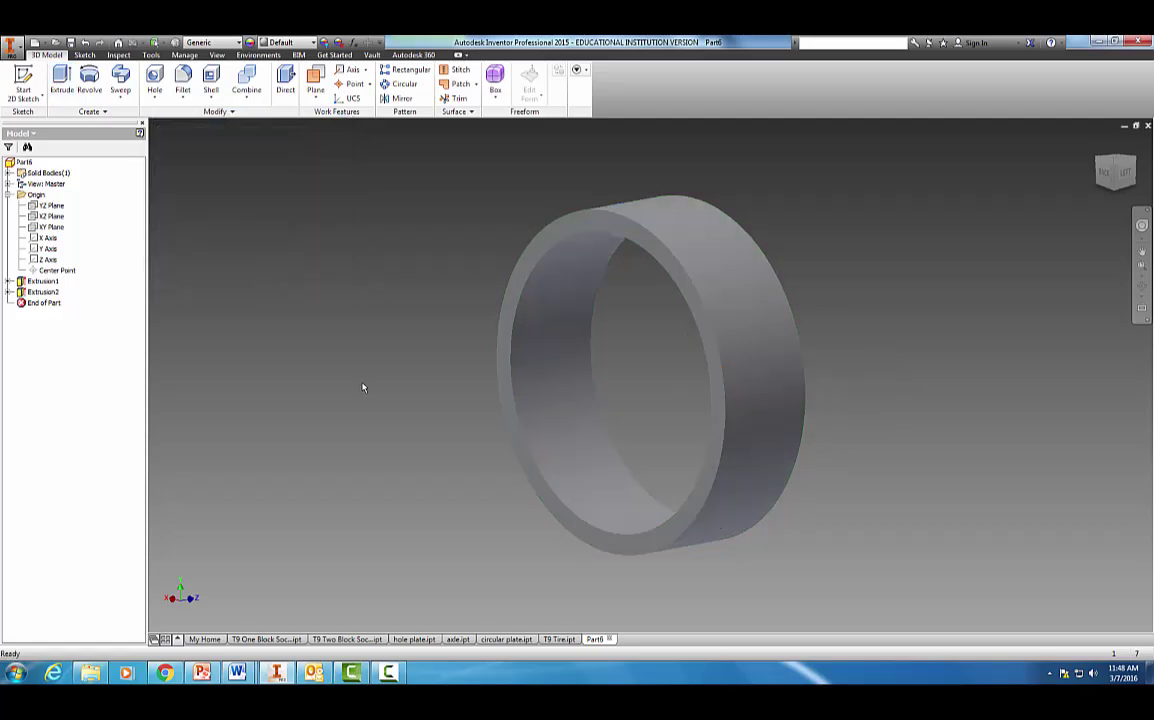
- Create another sketch on the XY plane and project the ring's inner circular edge into it
key("F6")
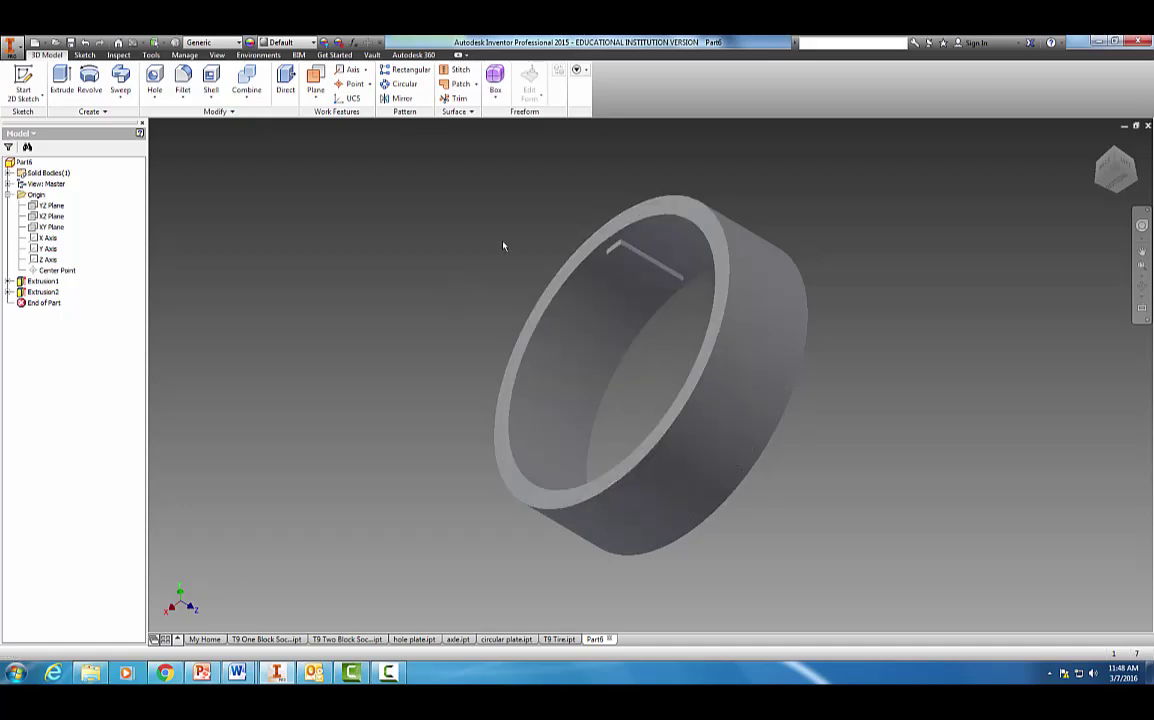
middle_click_drag(477, 276, 481, 295, "shift")
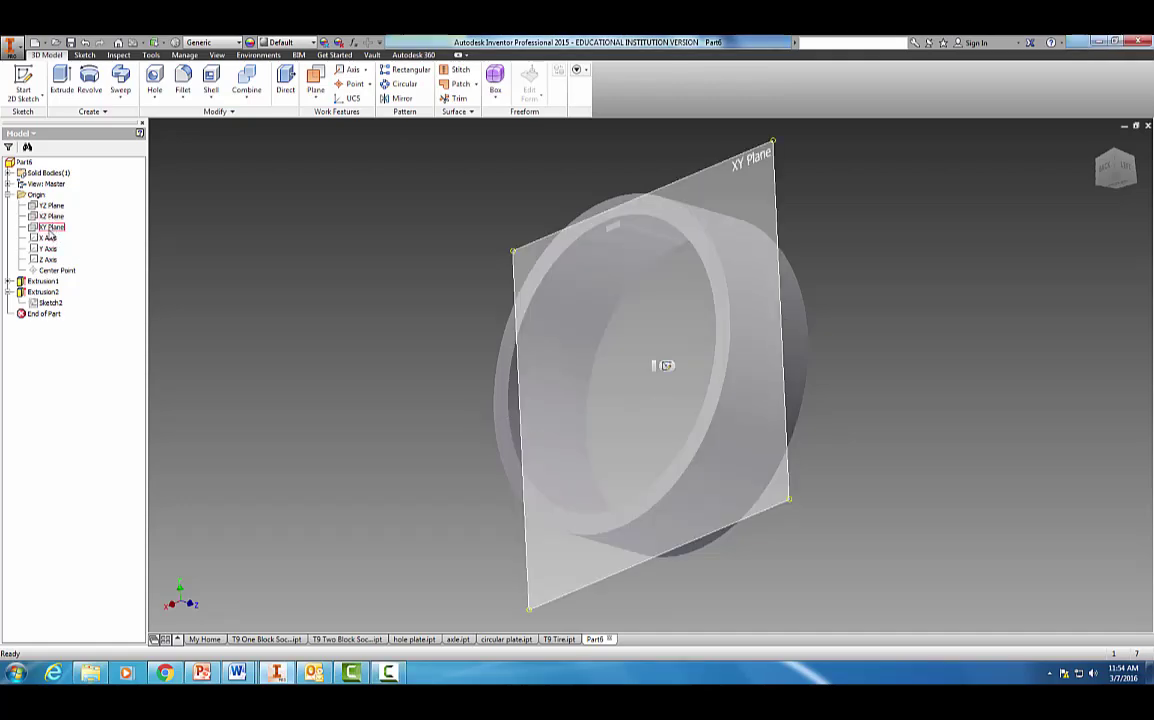
left_click(50, 228)
right_click(50, 228)
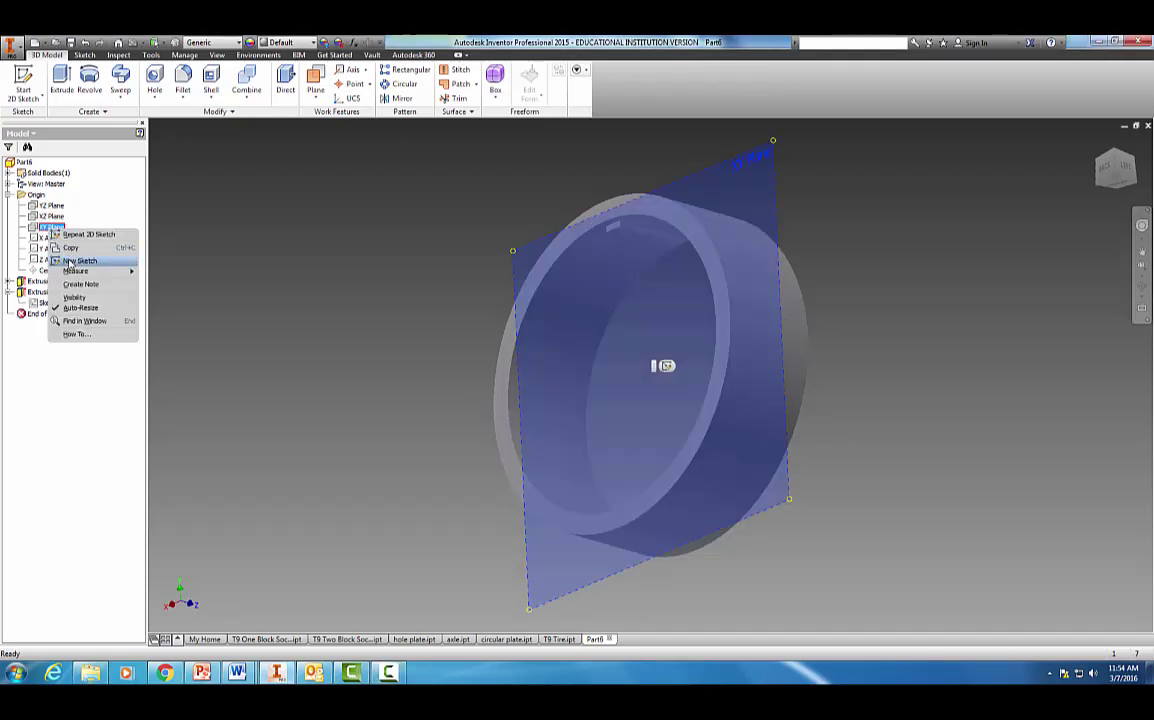
left_click(70, 261)
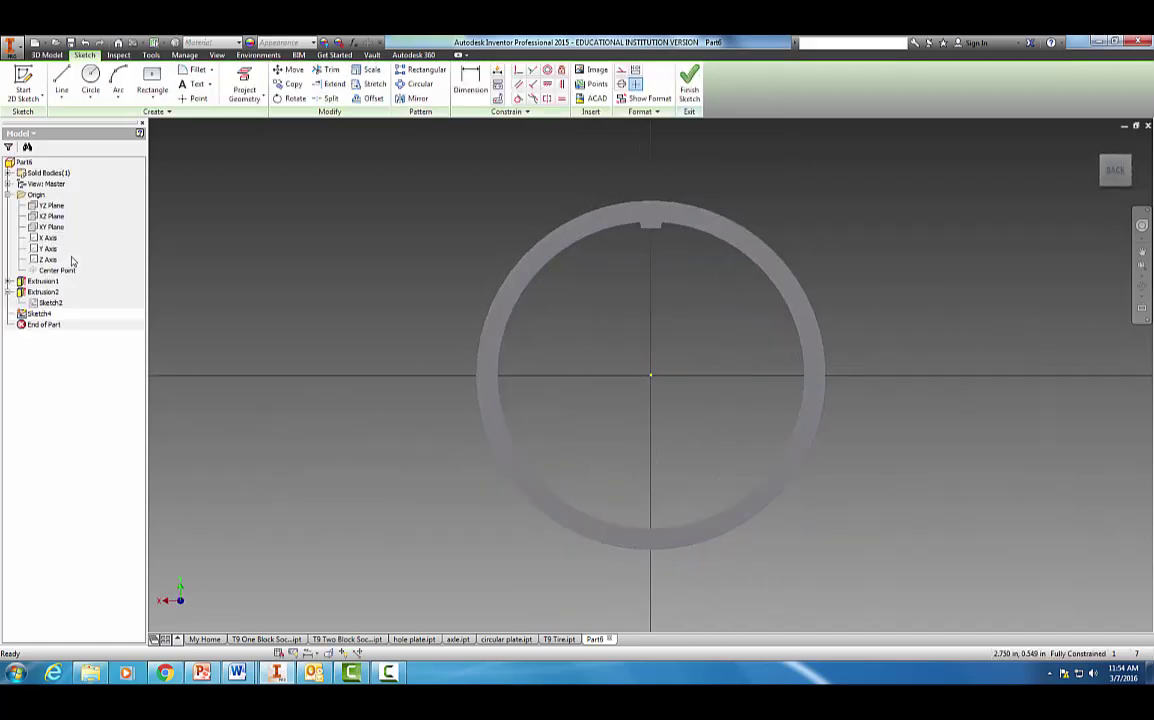
left_click(244, 85)
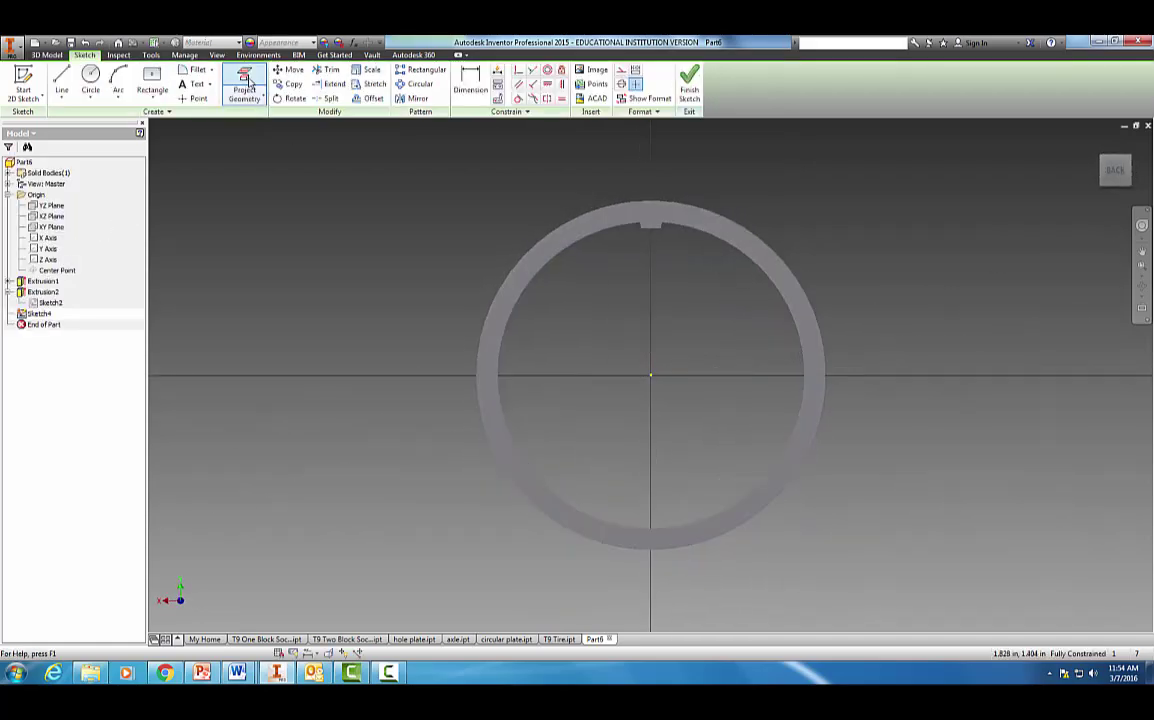
left_click(575, 250)
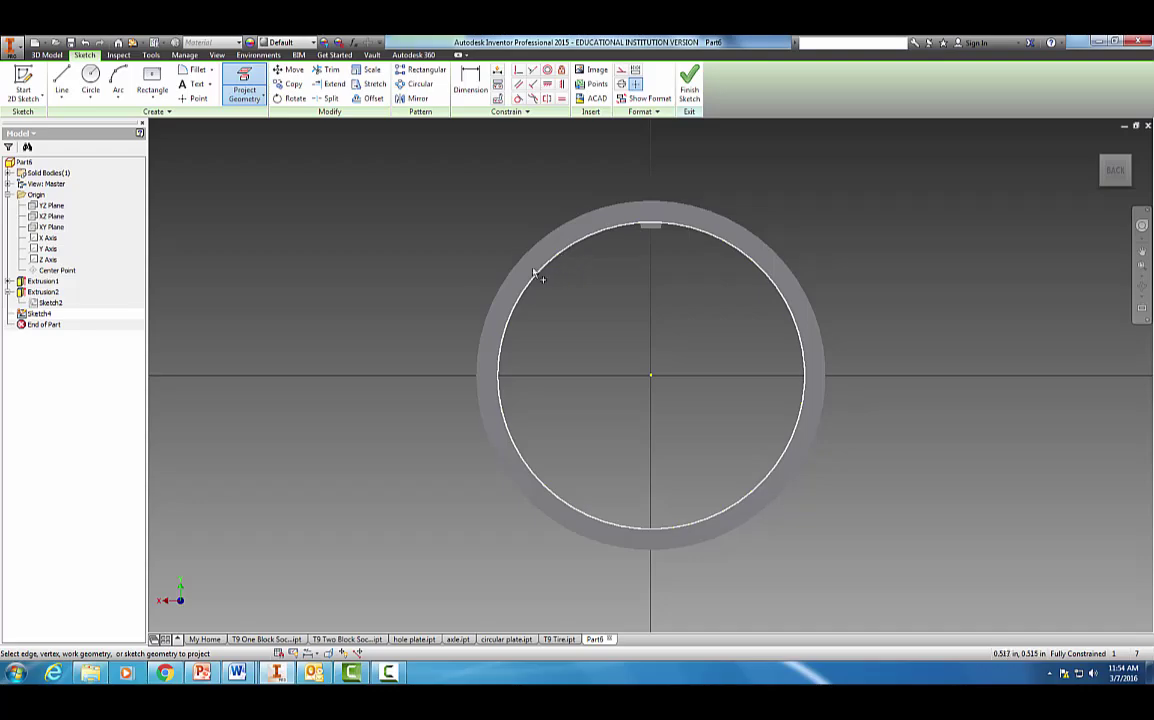
- Offset the projected inner edge inward by 0.03 in and finish the sketch
left_click(373, 98)
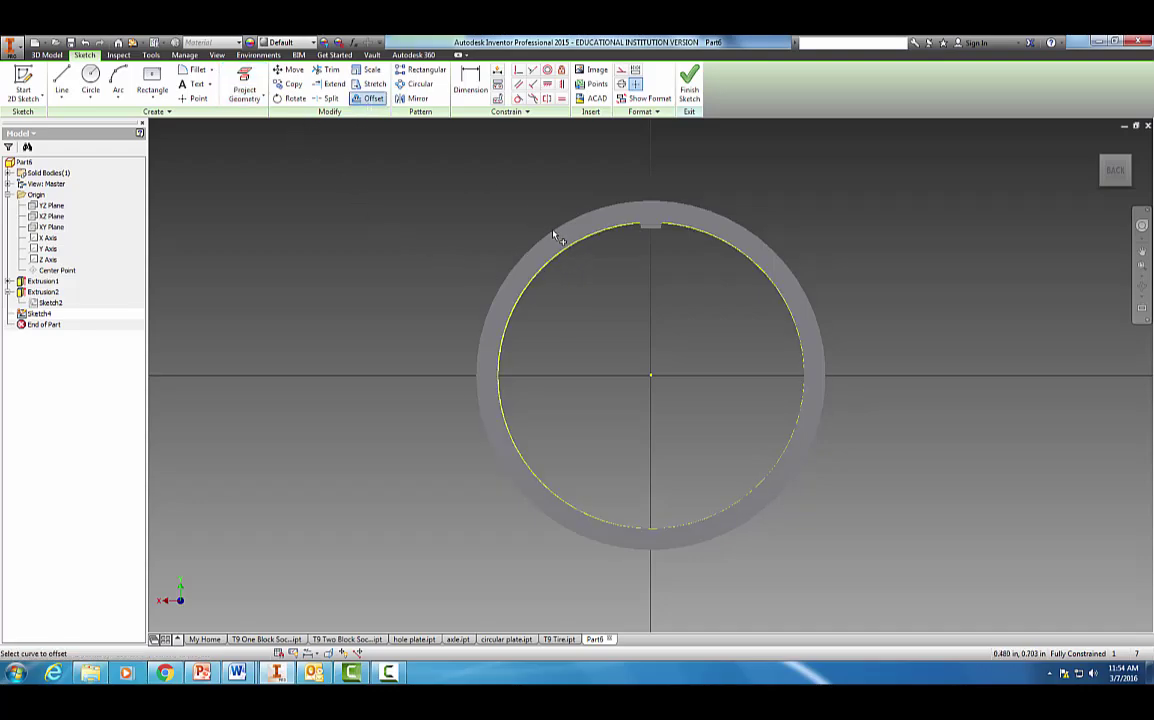
left_click(570, 248)
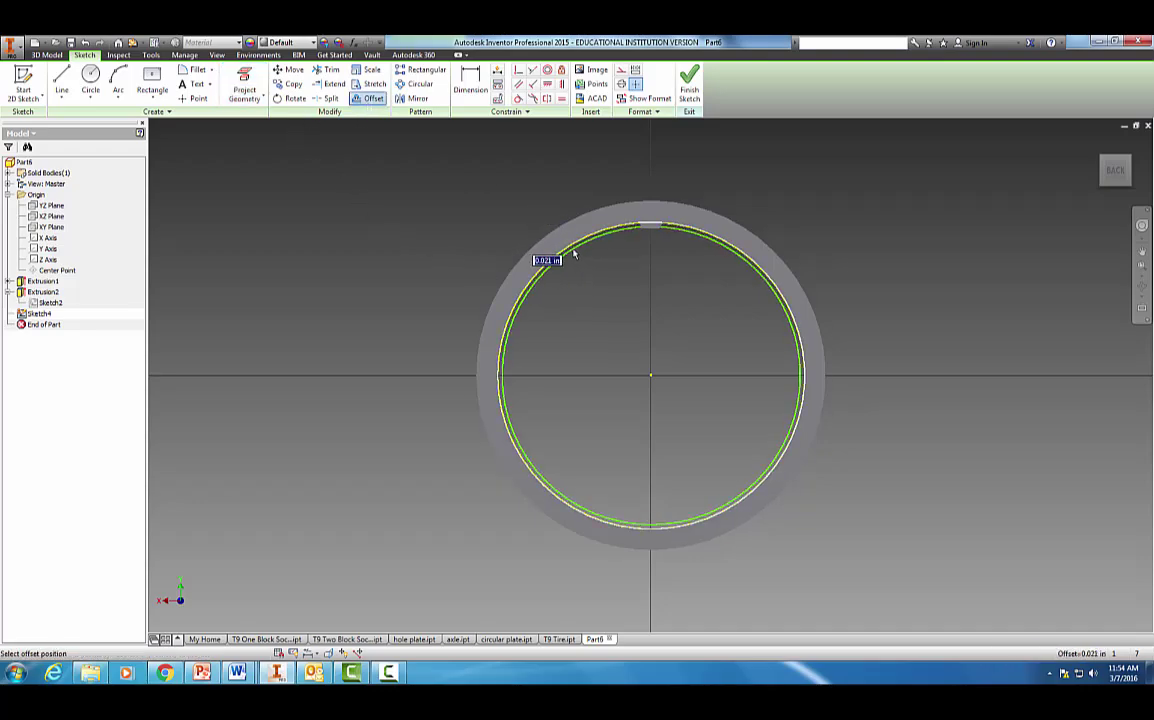
key("BackSpace")
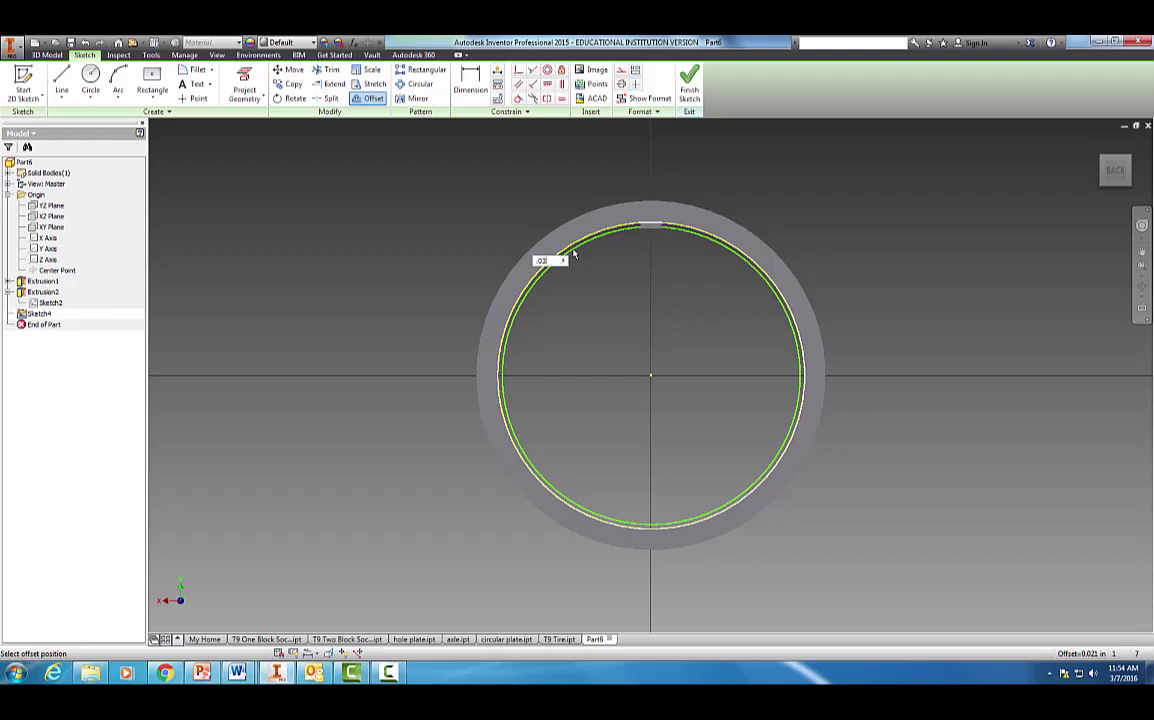
type(".03")
key("Return")
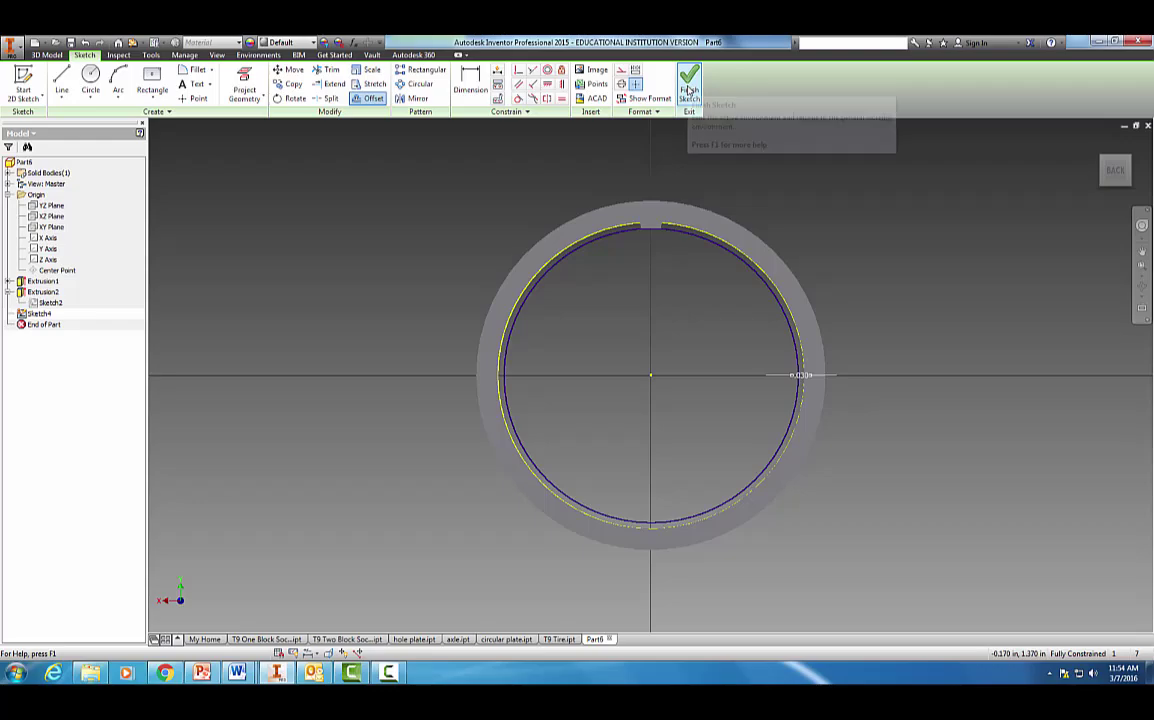
left_click(688, 90)
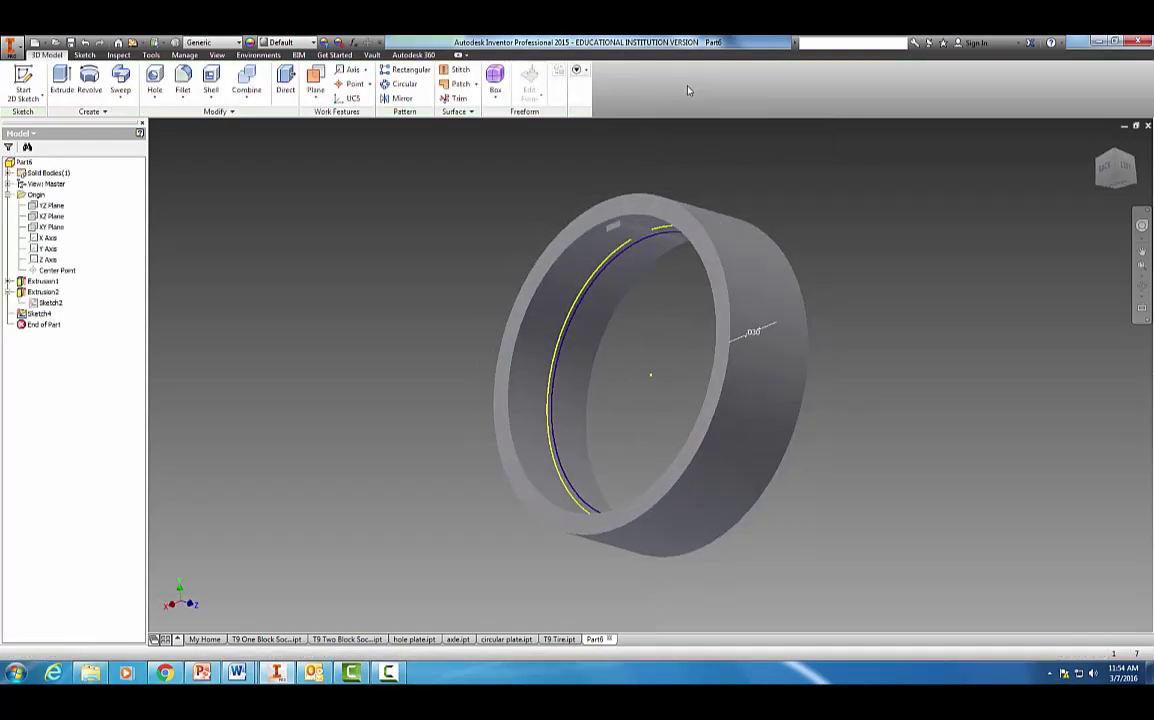
- Extrude the thin ring profile between the projected inner edge and its offset circle 0.05 in symmetrically, joining it to the body
left_click(61, 80)
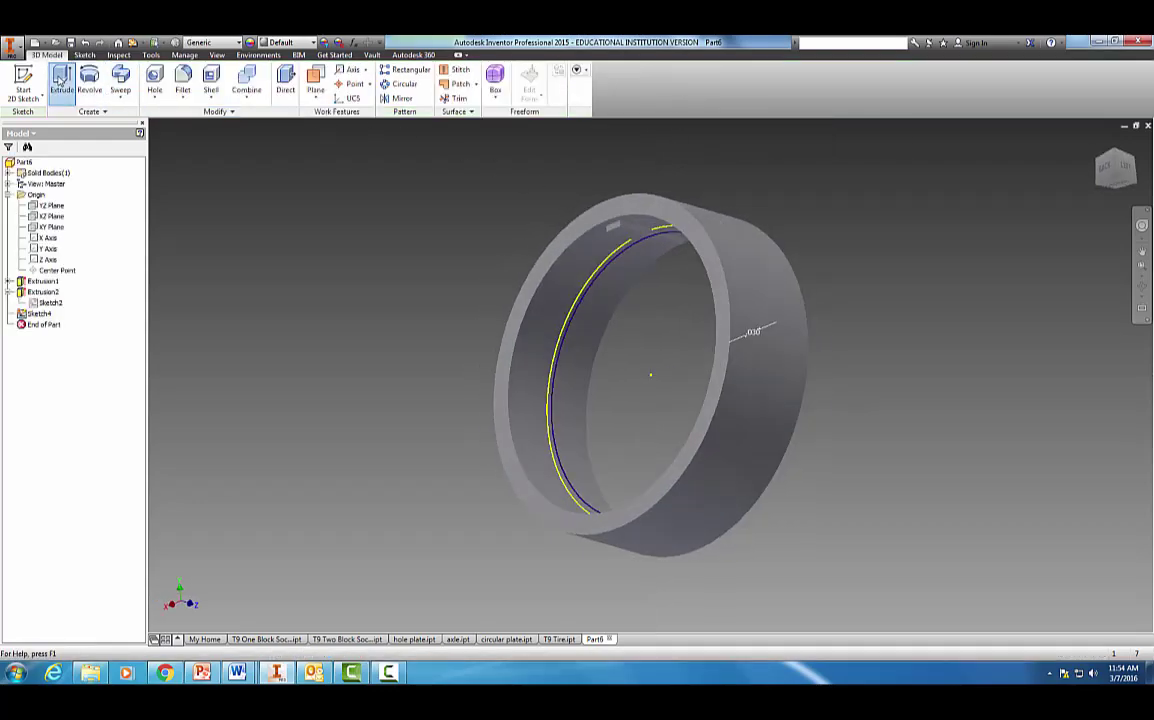
left_click(603, 277)
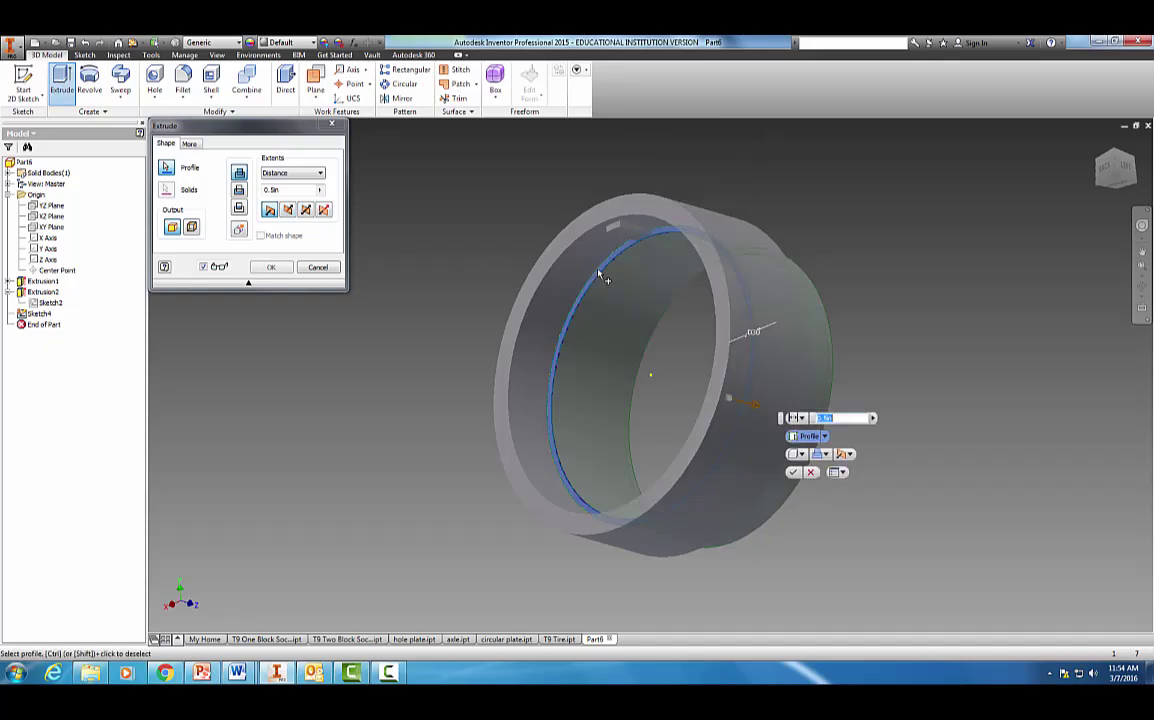
left_click(306, 211)
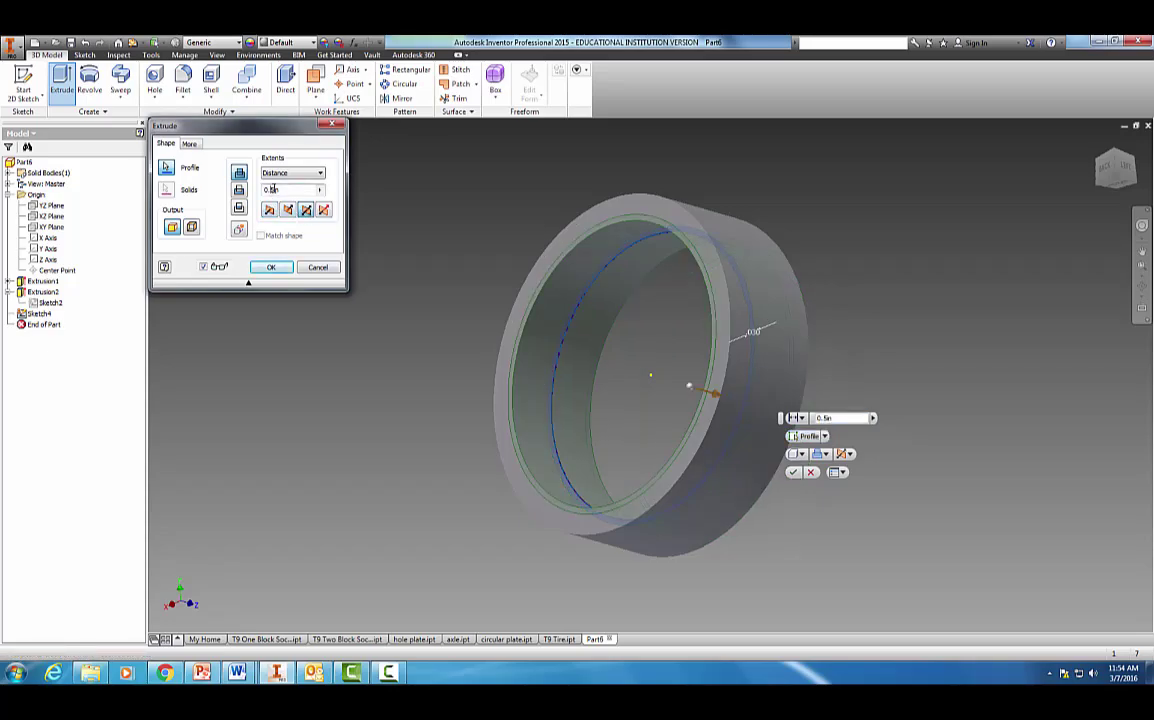
left_click(272, 189)
type("0")
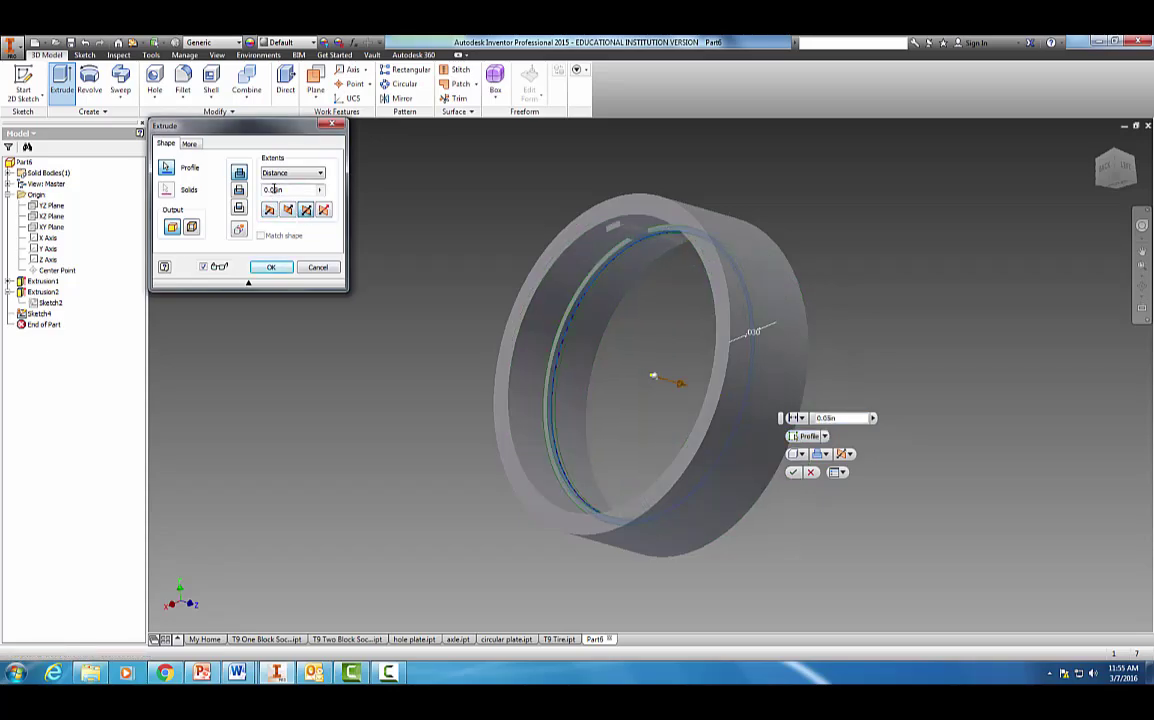
left_click(271, 268)
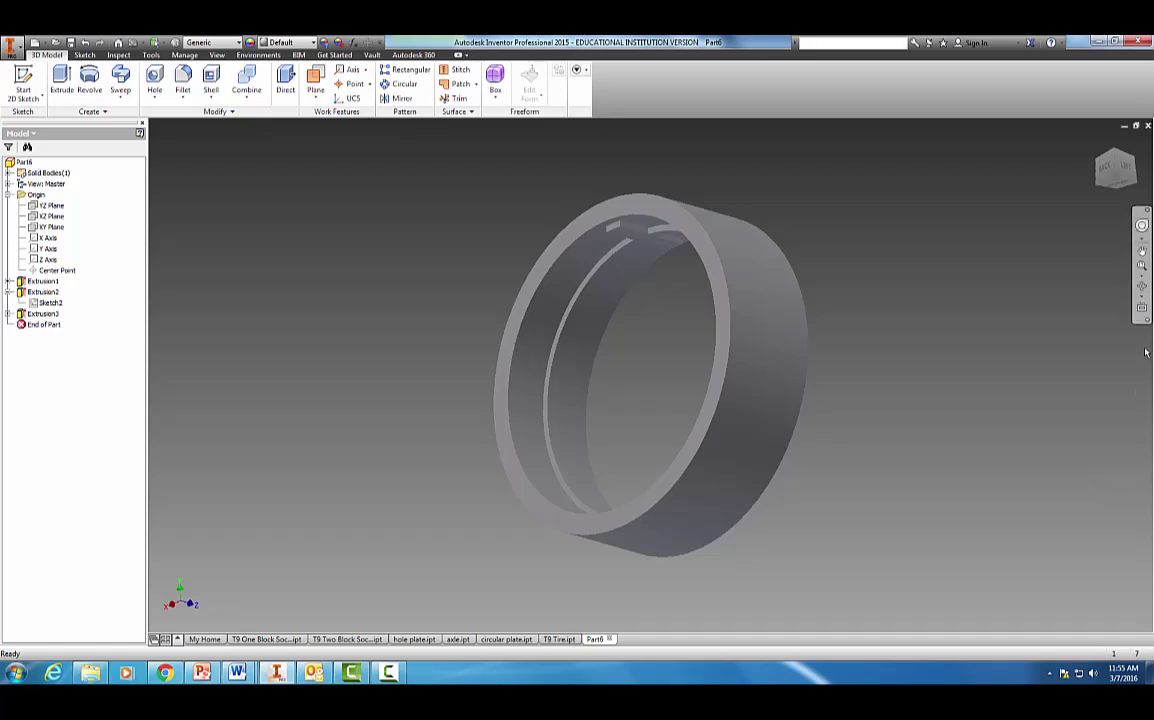
- Consult the thin-extrusion and circular-pattern instructions in the 5.5.a.A CADModelFeatures Word document and return to the tire part in Inventor
middle_click_drag(1033, 318, 1138, 333, "shift")
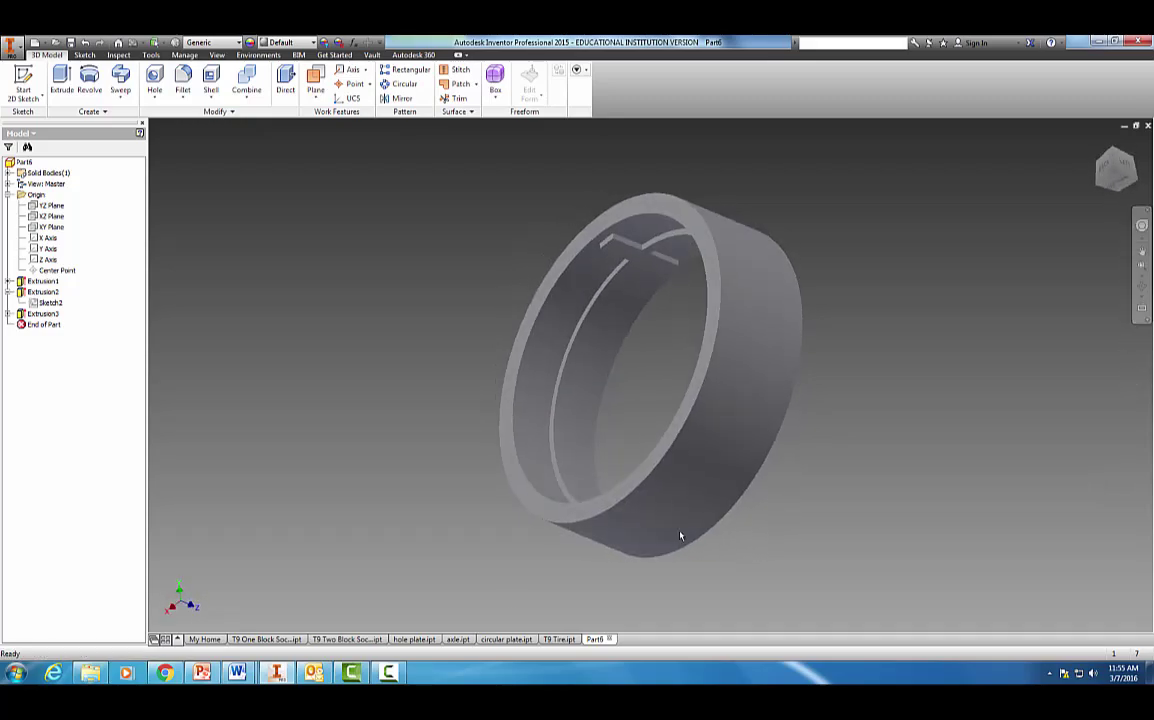
mouse_move(237, 672)
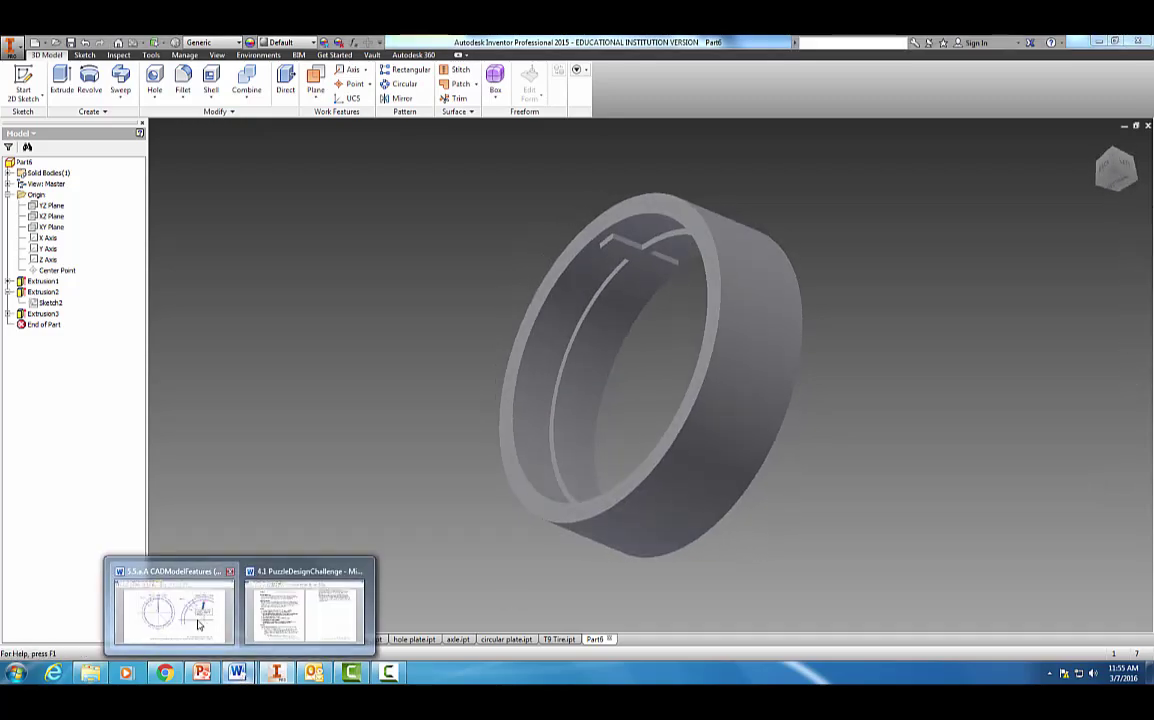
left_click(200, 612)
left_click_drag(1148, 408, 1148, 469)
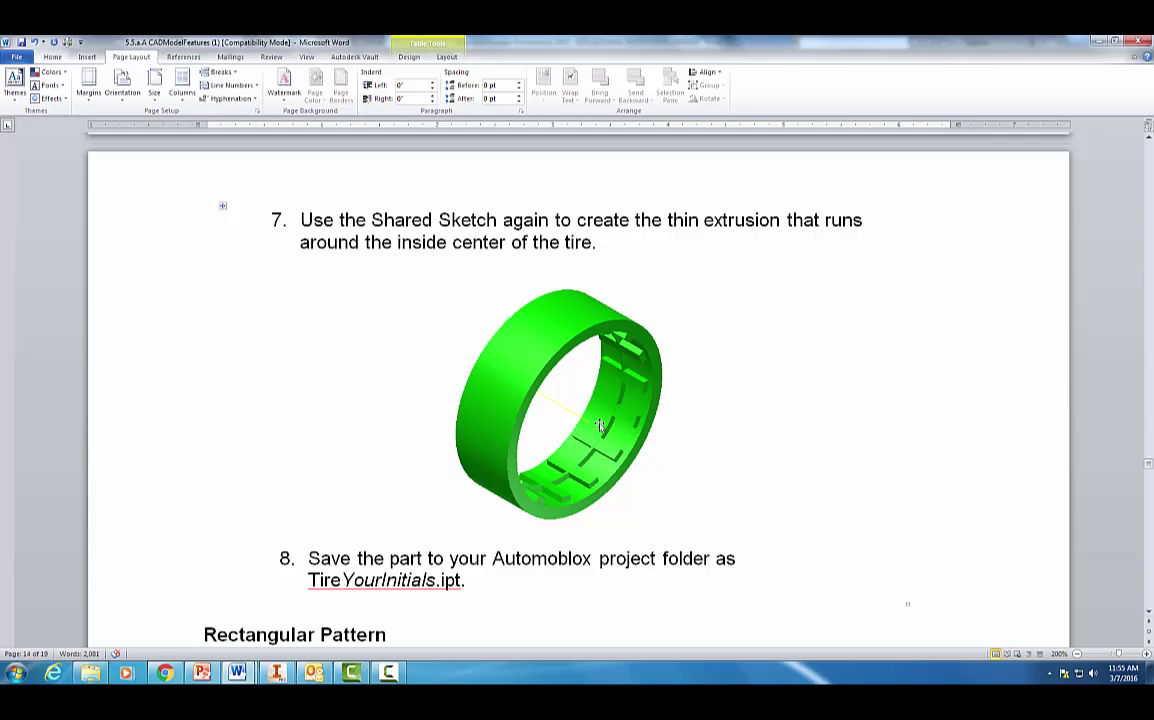
left_click(276, 672)
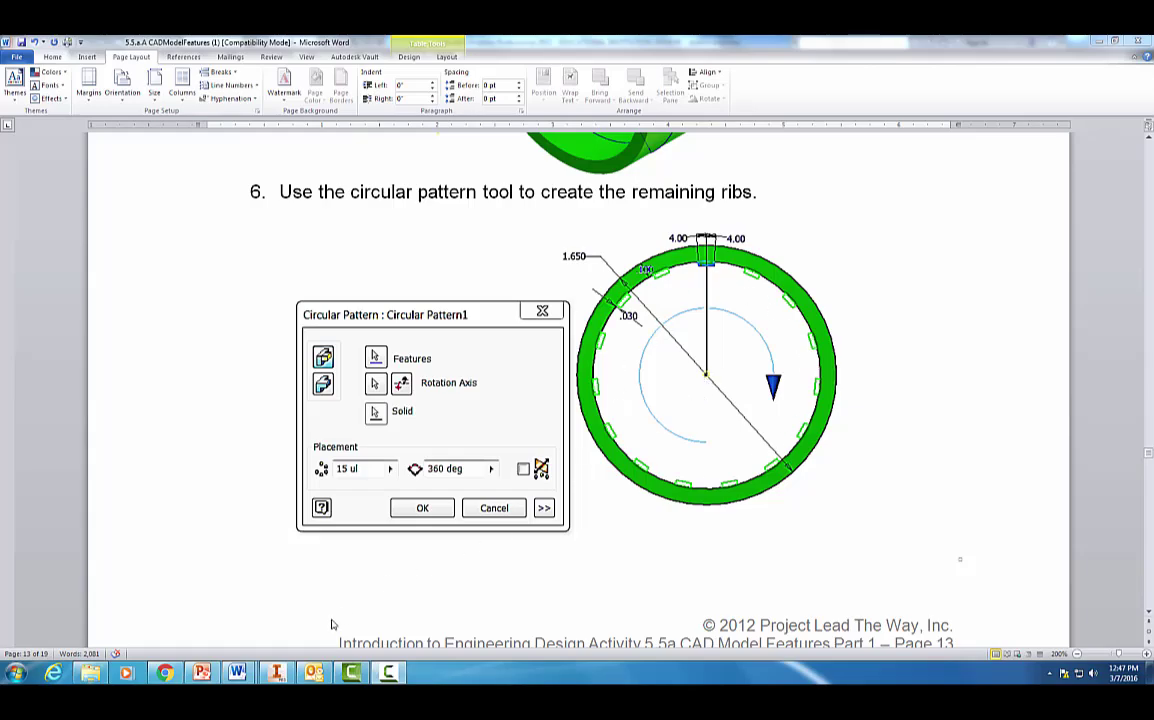
left_click(277, 672)
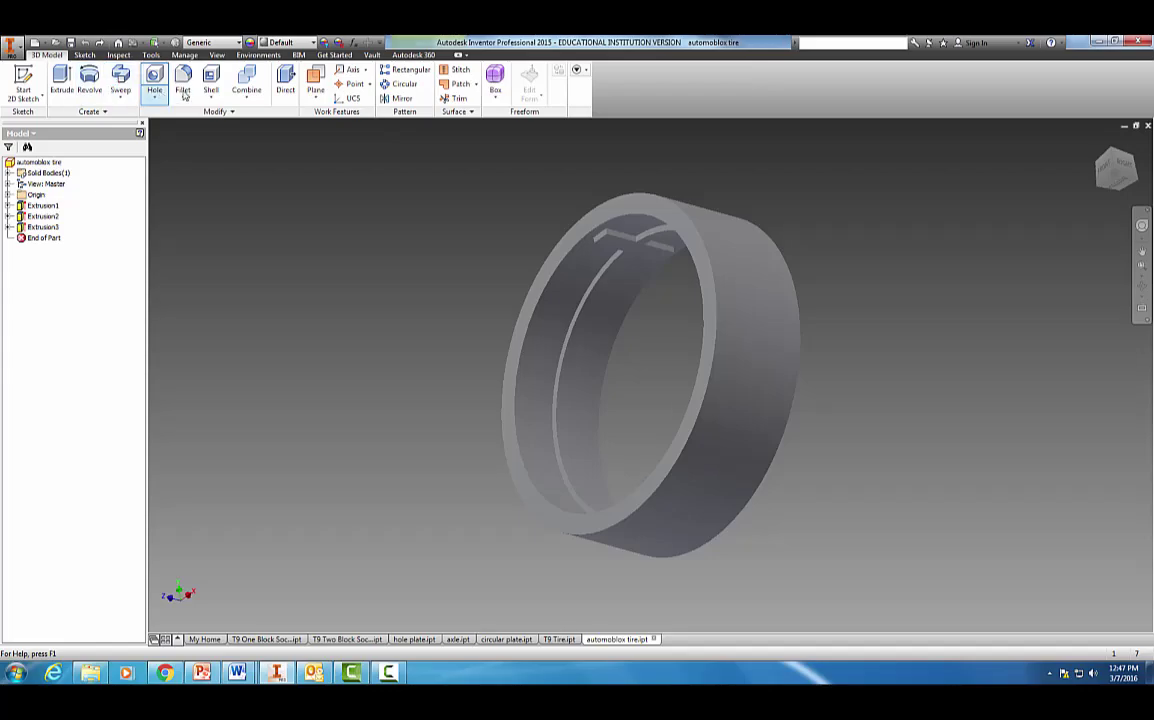
- Set up a circular pattern of the internal rib extrusion, using the ring's circular face to define the rotation axis
left_click(398, 84)
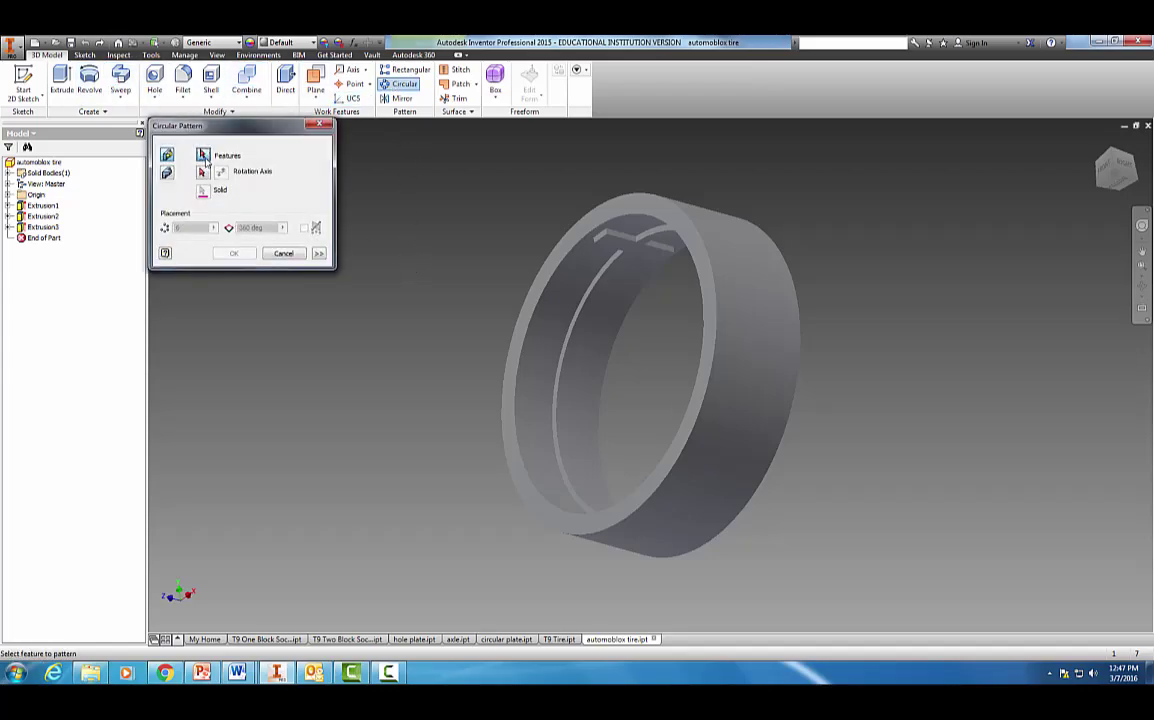
middle_click_drag(325, 314, 340, 319, "shift")
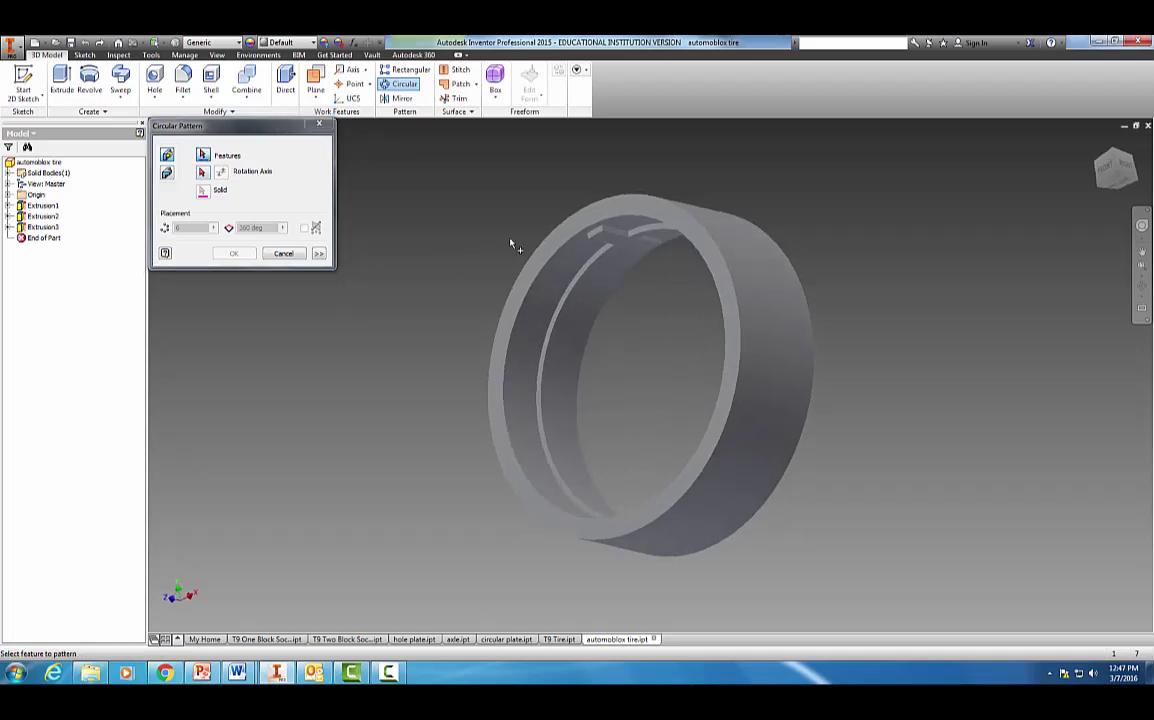
left_click(606, 241)
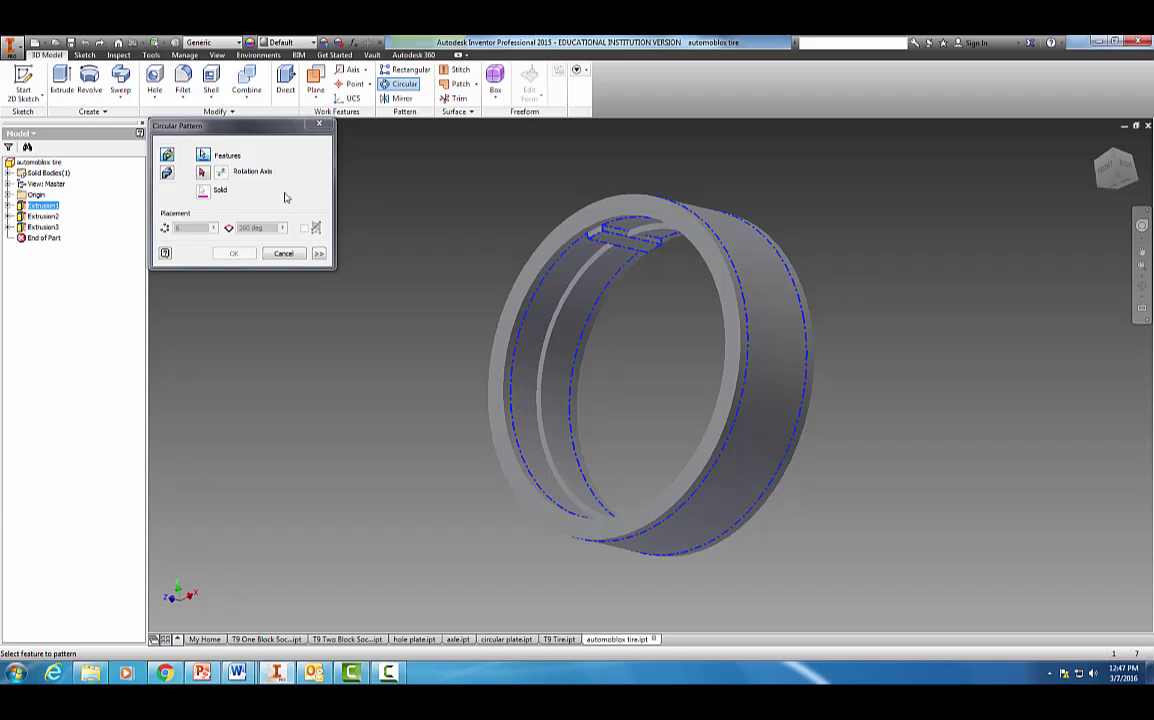
left_click(203, 173)
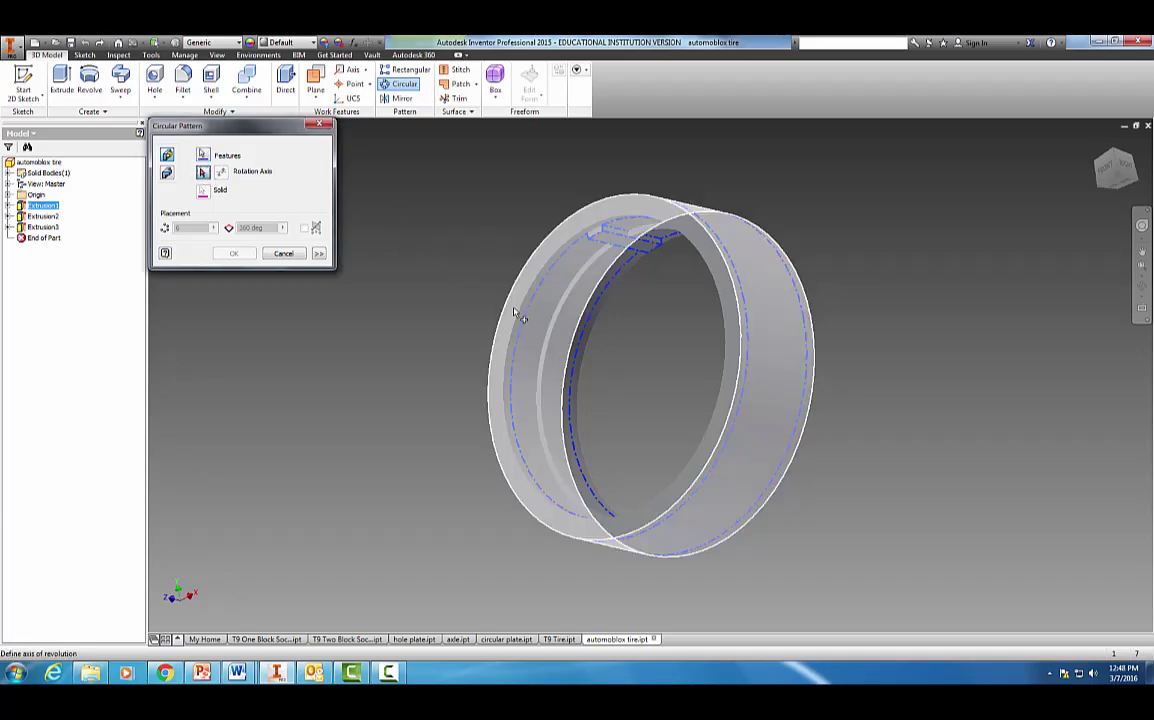
left_click(517, 315)
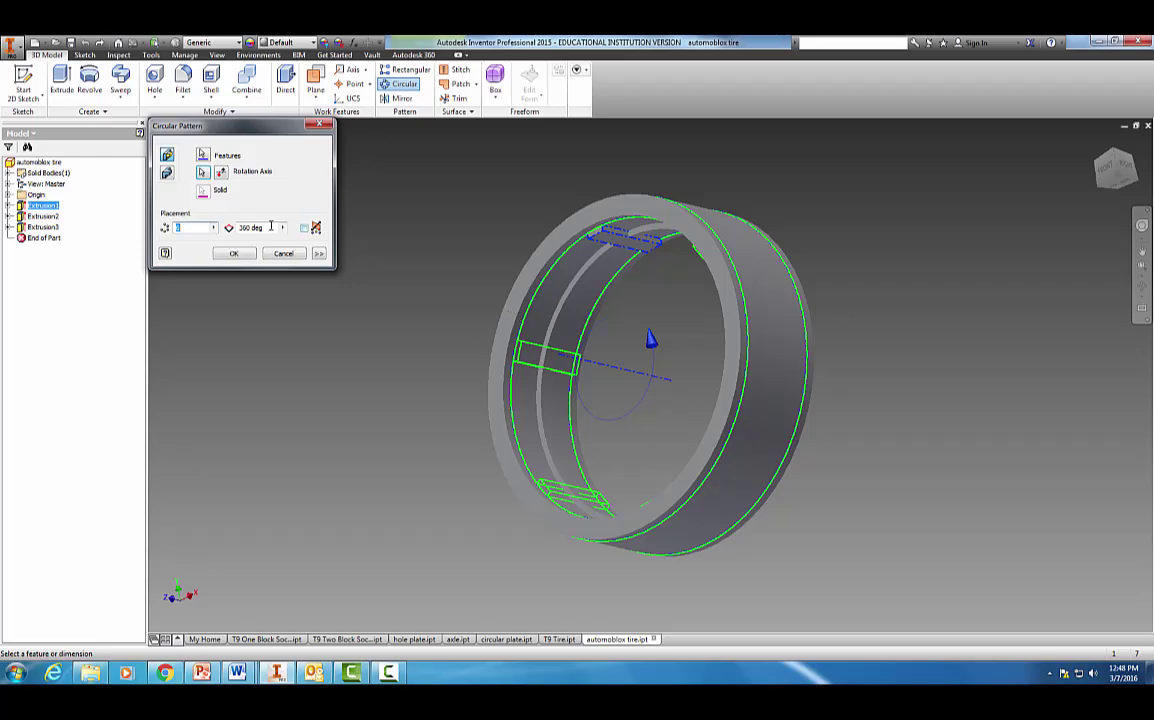